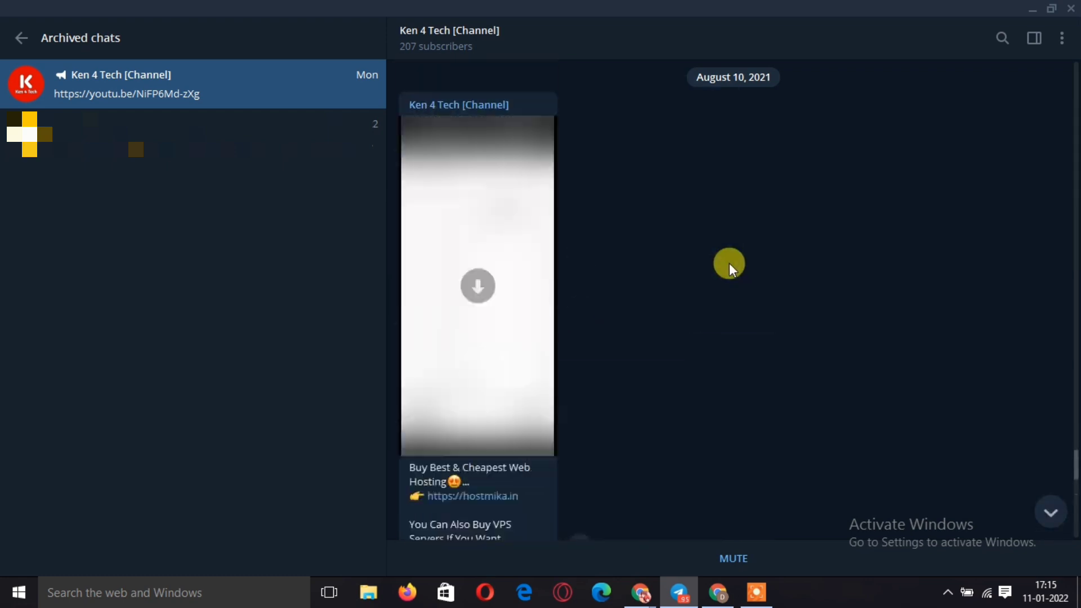
- Review the Ken 4 Tech channel's latest post and its channel description, then close the info and minimize the Telegram window
scroll(729, 263, "down", 10)
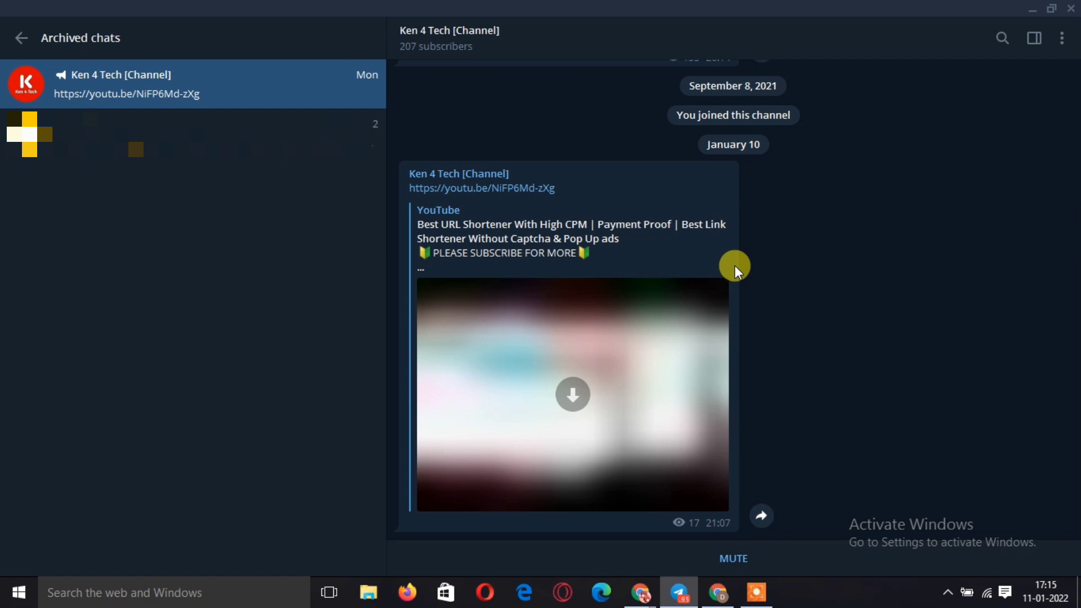
left_click(433, 39)
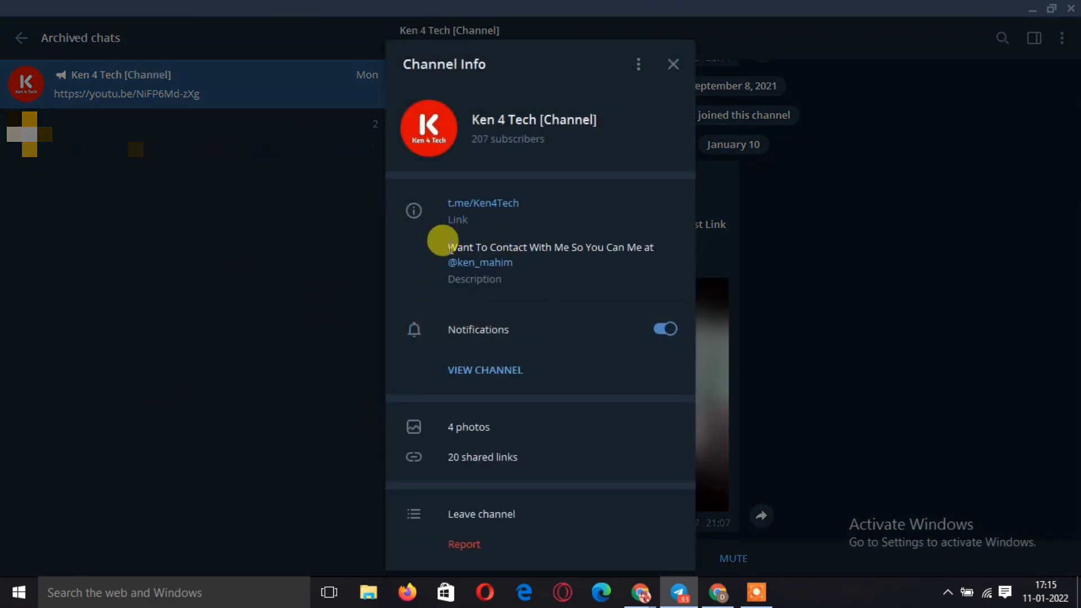
left_click_drag(449, 248, 628, 249)
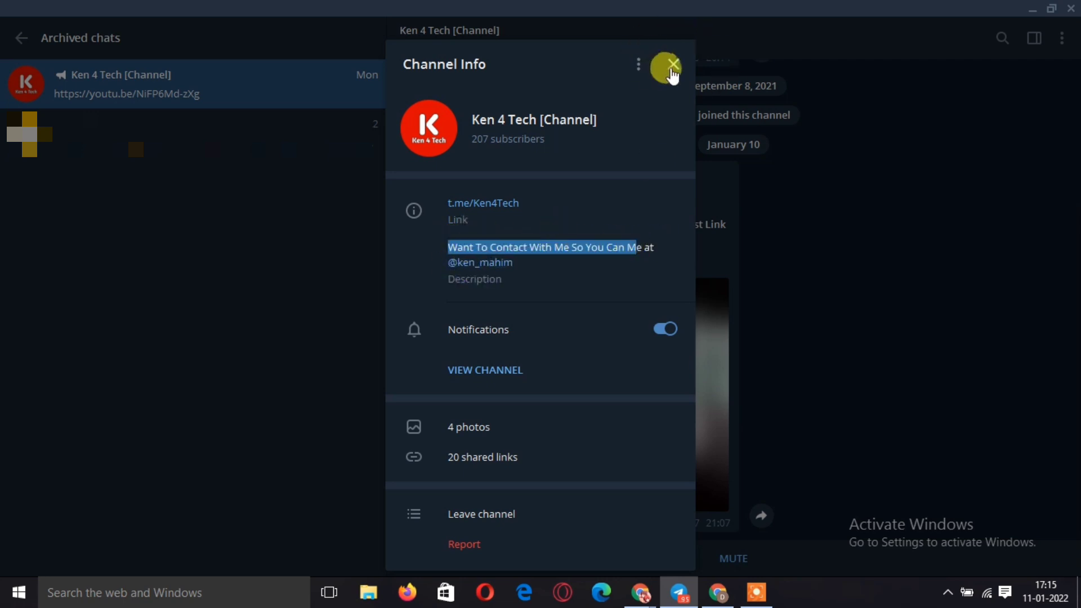
left_click(673, 67)
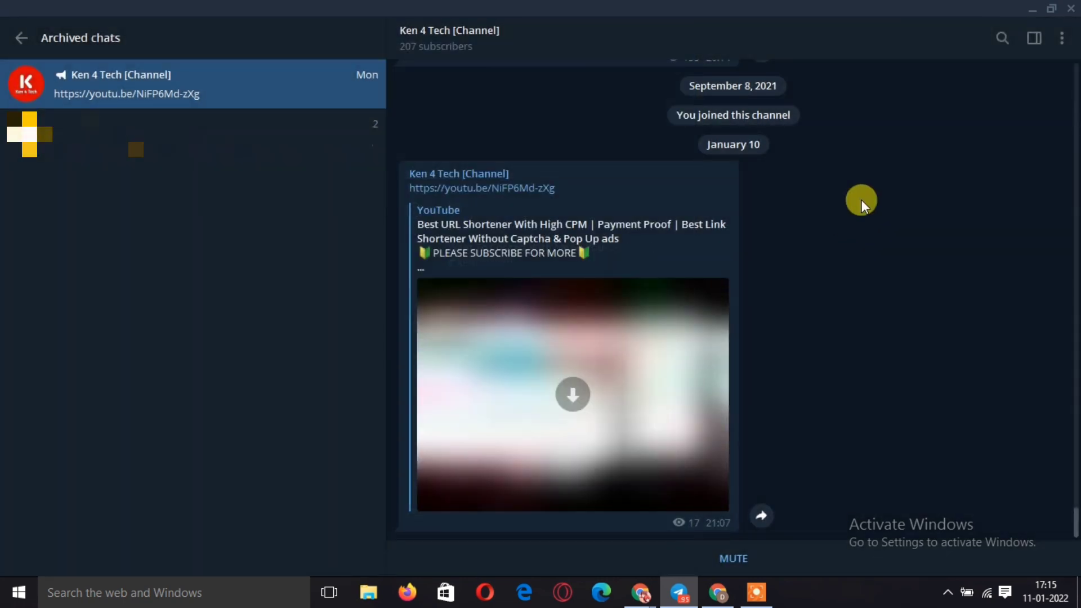
left_click(1041, 6)
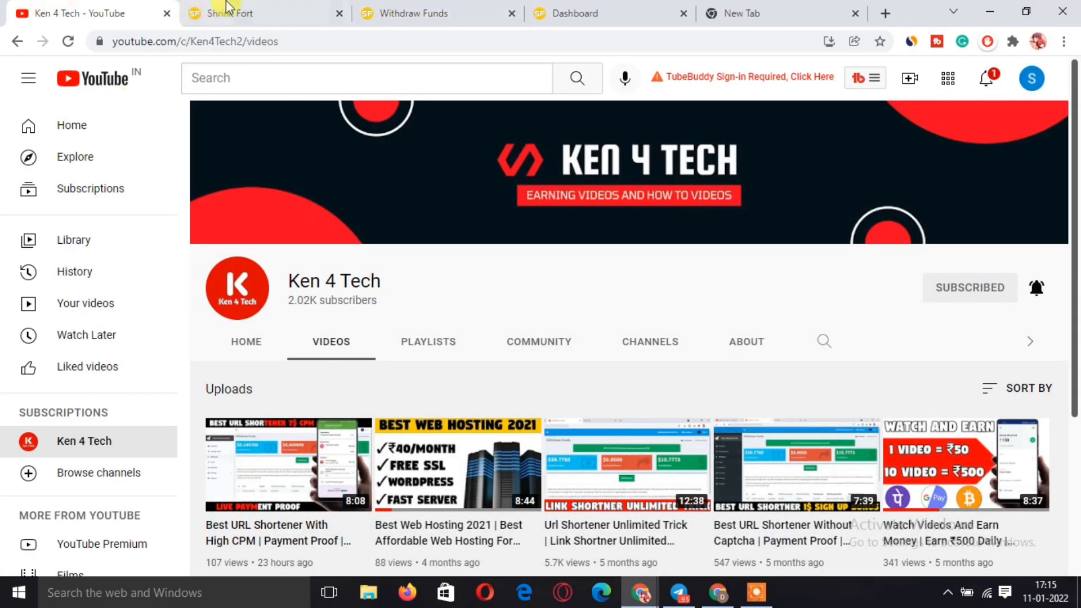
- Switch to the Shrink Fort site and reload its home page at shrinkfort.in
left_click(214, 12)
left_click(113, 41)
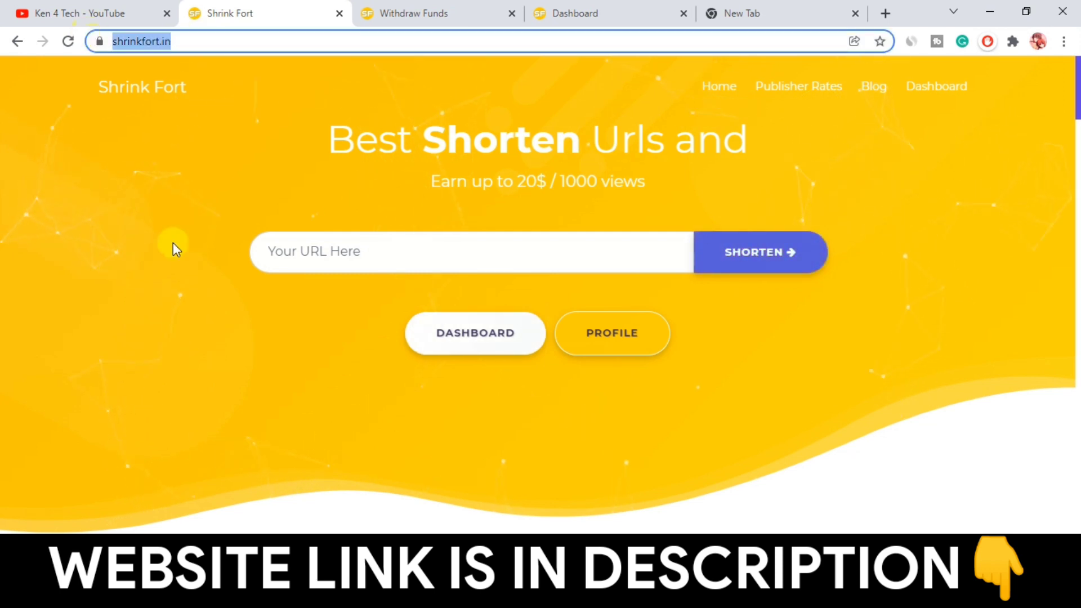
key("Return")
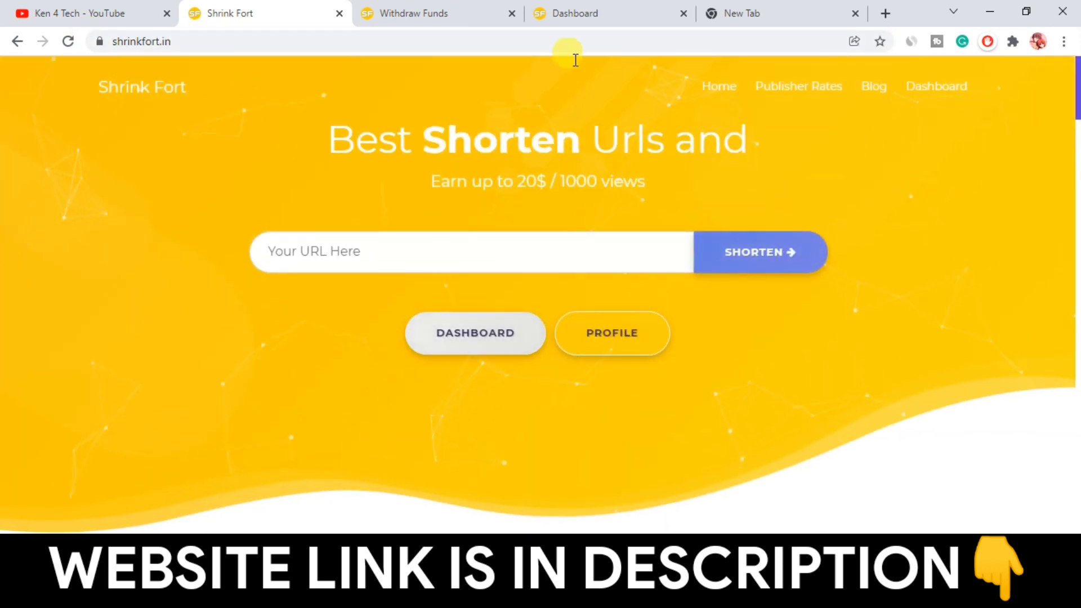
- Open the Publisher Rates page, examine the worldwide and per-country earnings per 1000 views, and return to the Shrink Fort home page
left_click(799, 87)
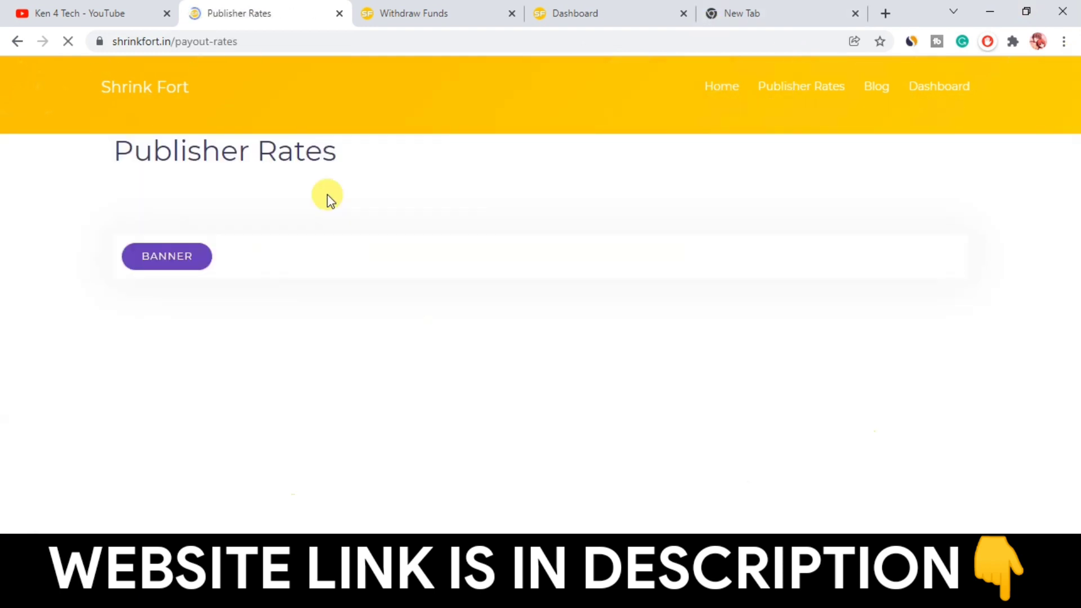
scroll(362, 307, "down", 4)
scroll(777, 261, "down", 3)
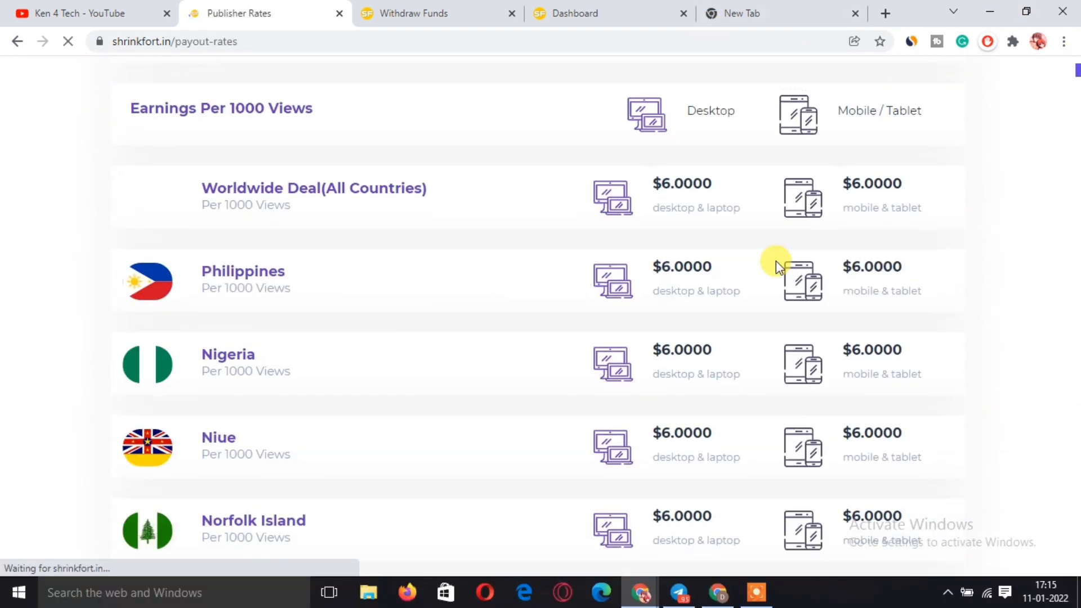
scroll(444, 345, "up", 3)
left_click(204, 209)
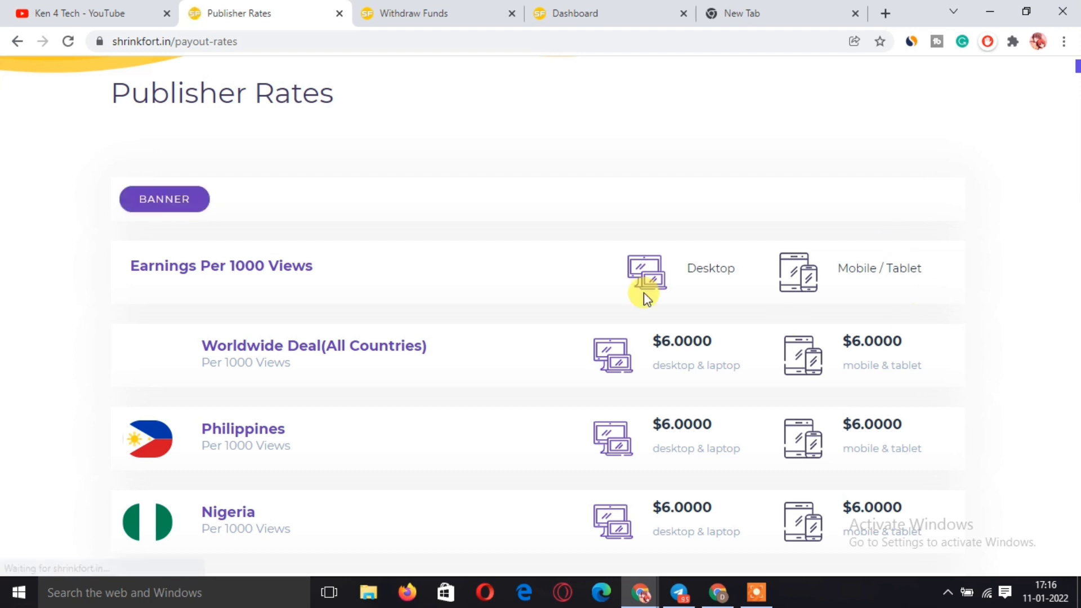
scroll(644, 293, "down", 6)
scroll(665, 339, "up", 8)
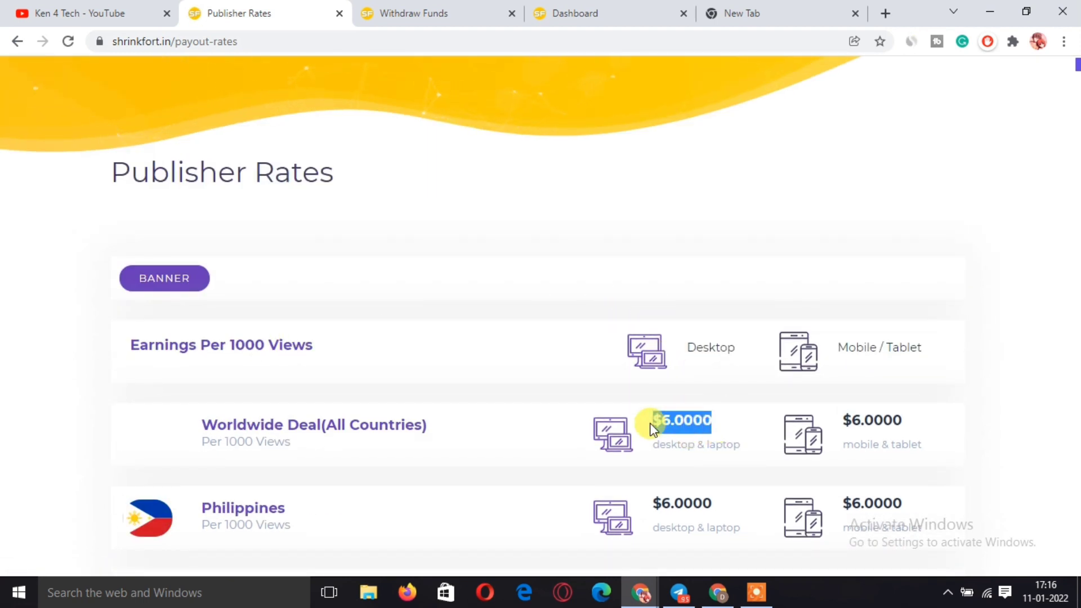
scroll(228, 124, "up", 3)
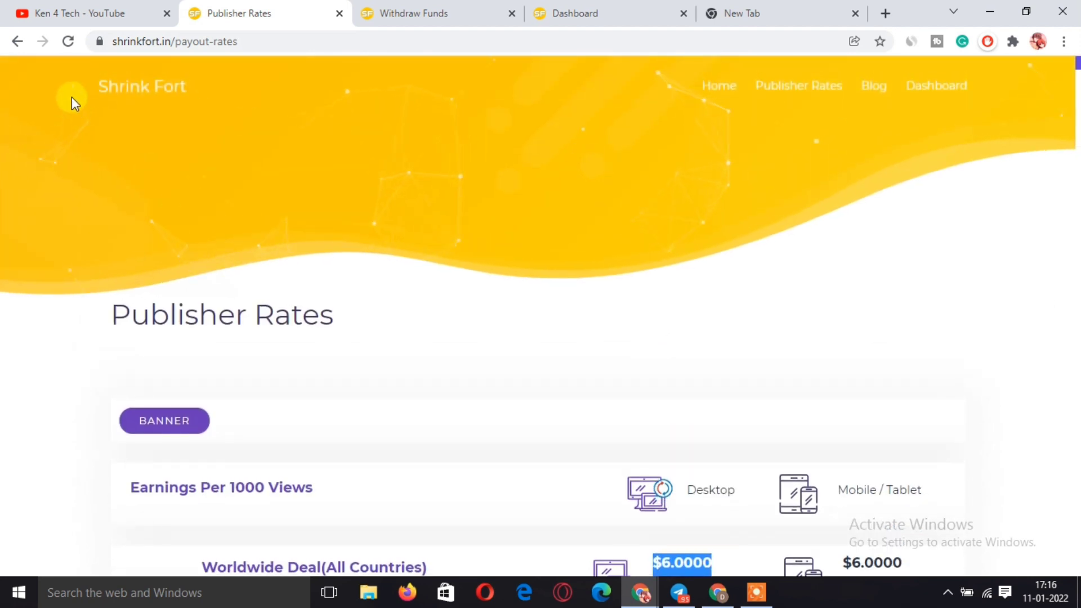
left_click(145, 89)
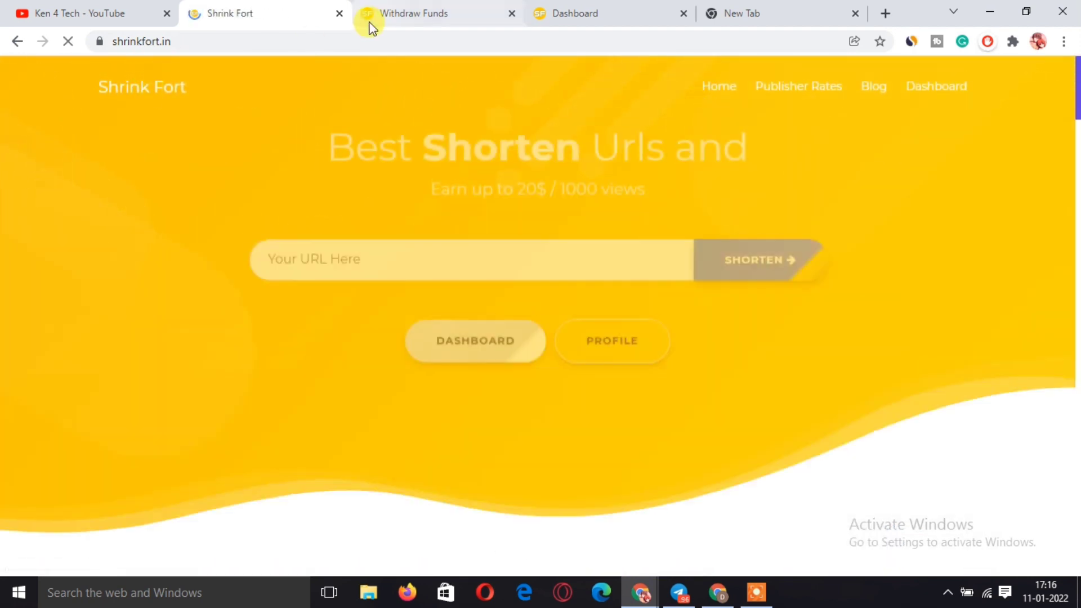
- Examine the available balance, total withdrawn and withdrawal history on the Withdraw Funds page, reloading it to verify the figures
left_click(431, 10)
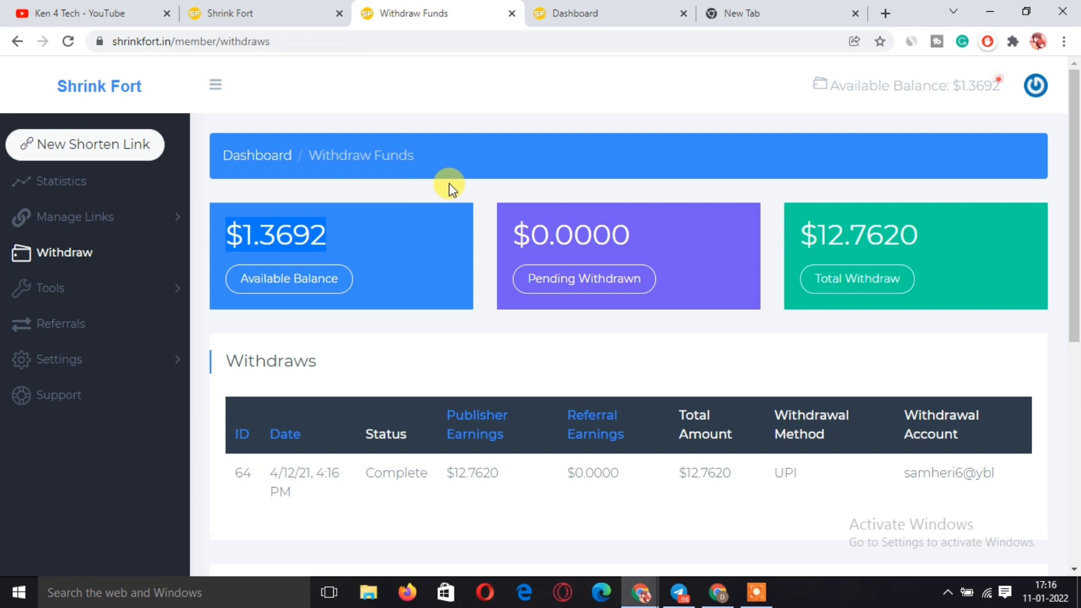
left_click(331, 258)
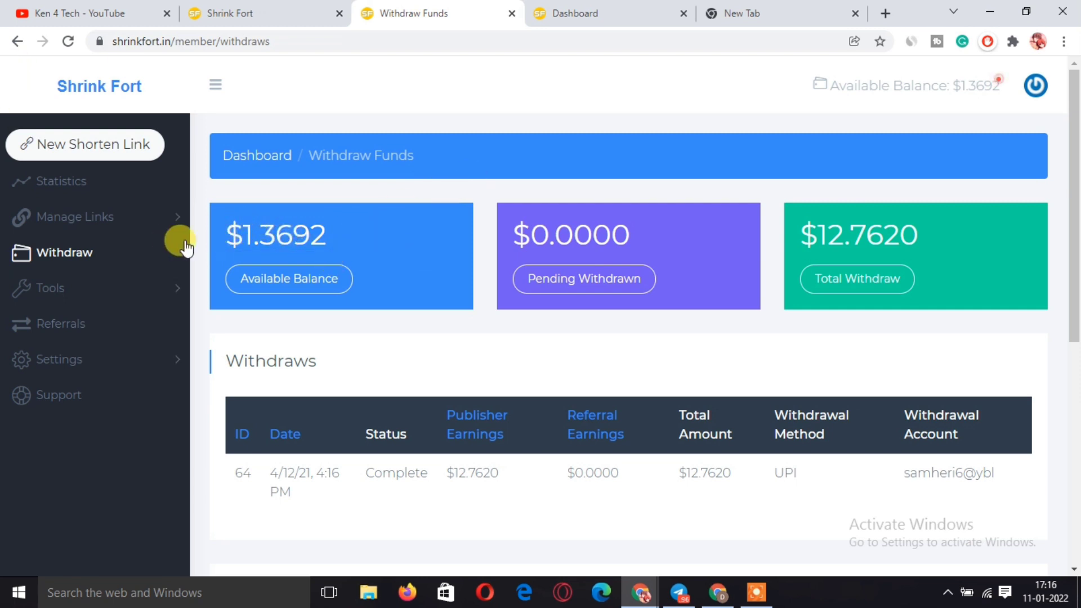
left_click_drag(924, 232, 901, 235)
left_click(822, 231)
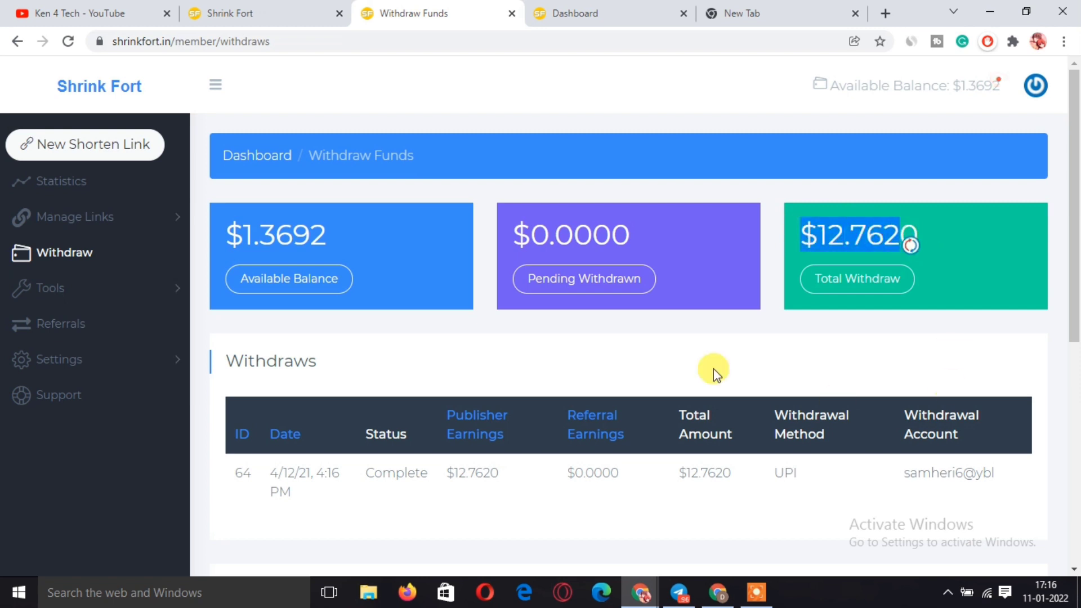
left_click(72, 42)
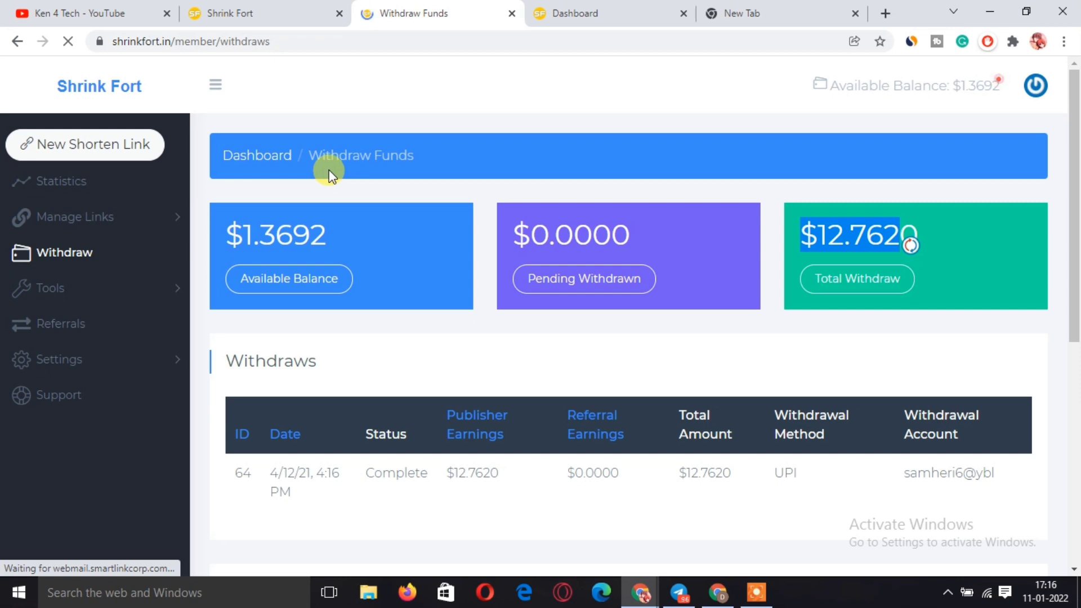
scroll(333, 173, "down", 4)
scroll(332, 174, "up", 4)
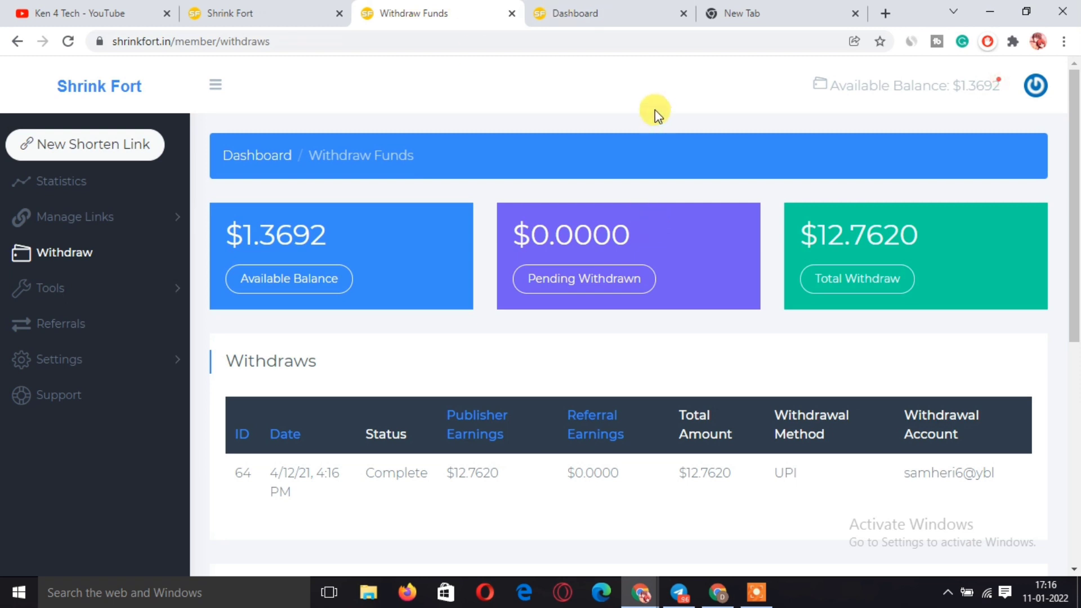
- Examine the November 2021 total views, average CPM and announcements on the member dashboard
left_click(571, 7)
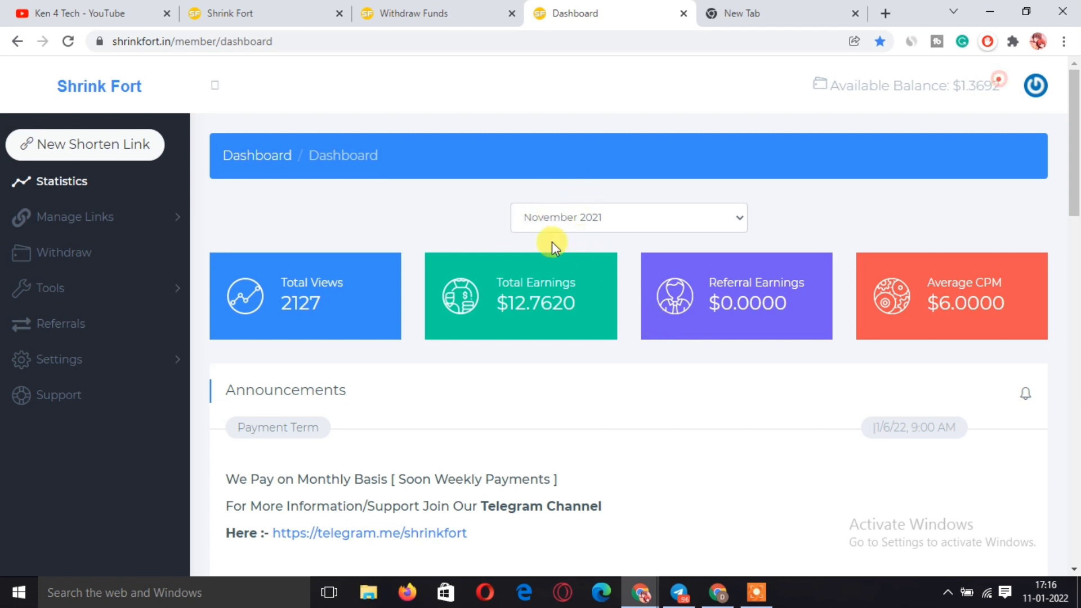
scroll(405, 108, "down", 3)
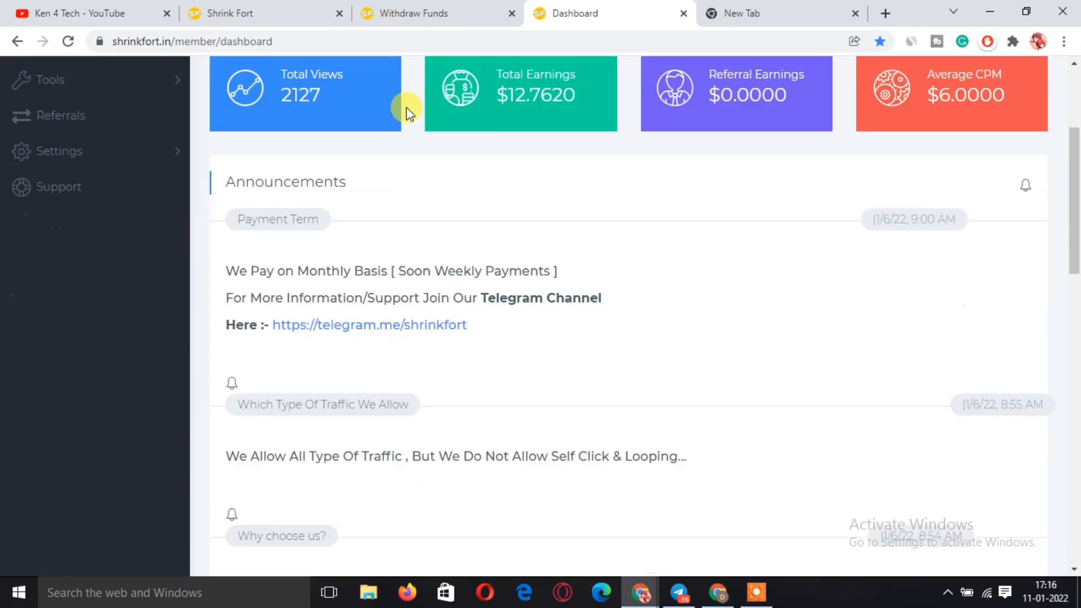
scroll(283, 287, "up", 3)
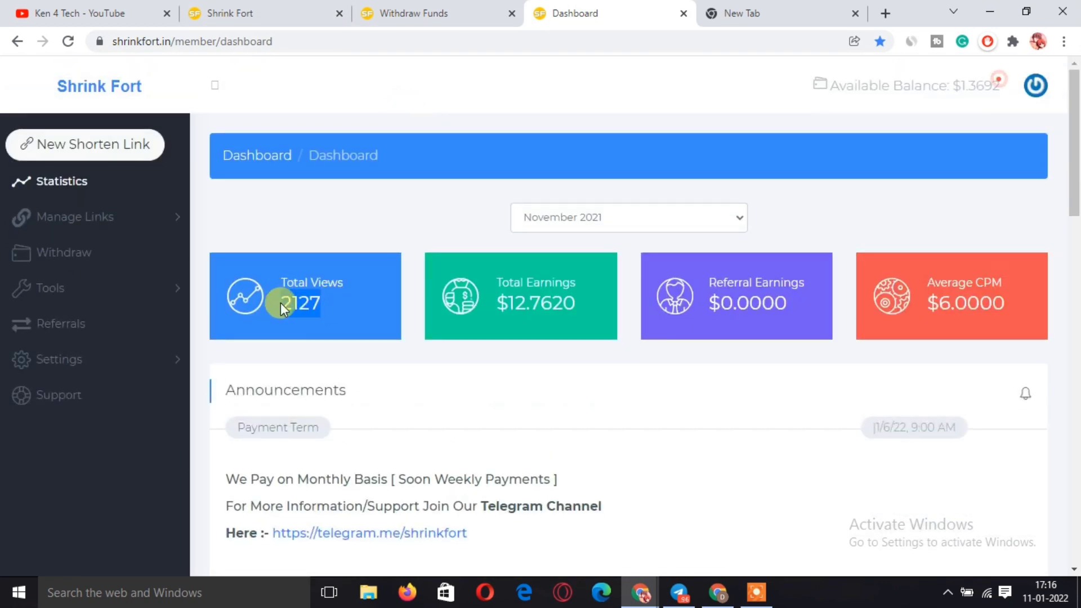
double_click(299, 303)
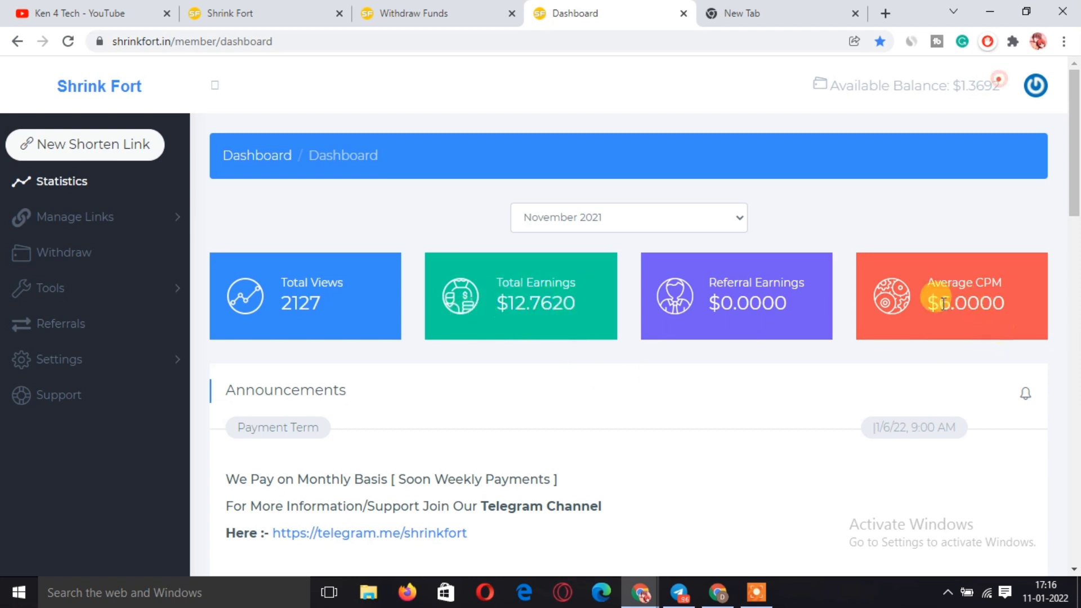
left_click_drag(928, 303, 1043, 304)
scroll(265, 338, "down", 6)
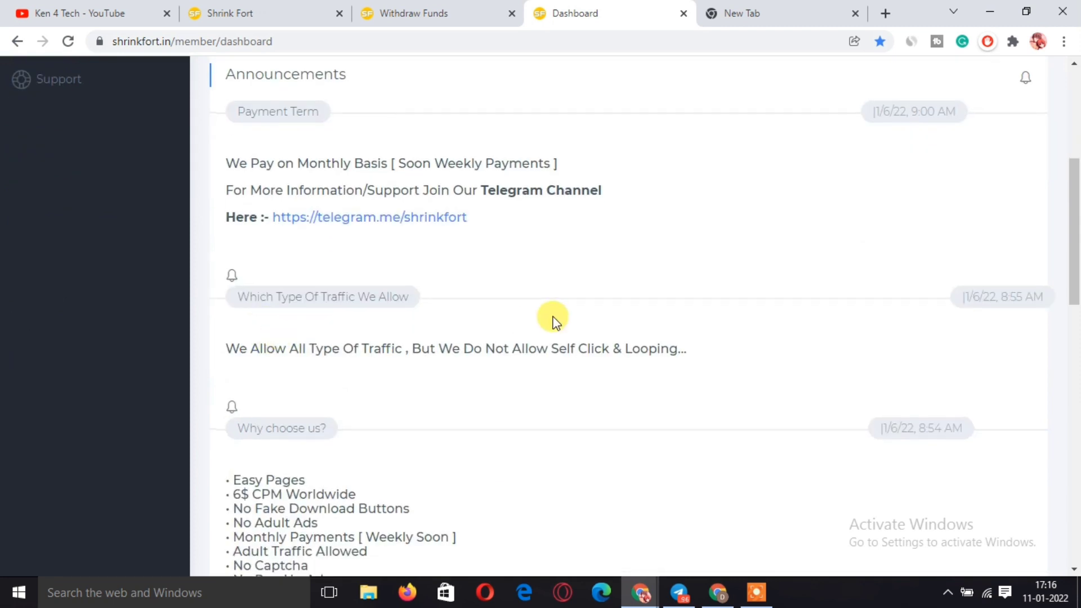
scroll(553, 314, "up", 6)
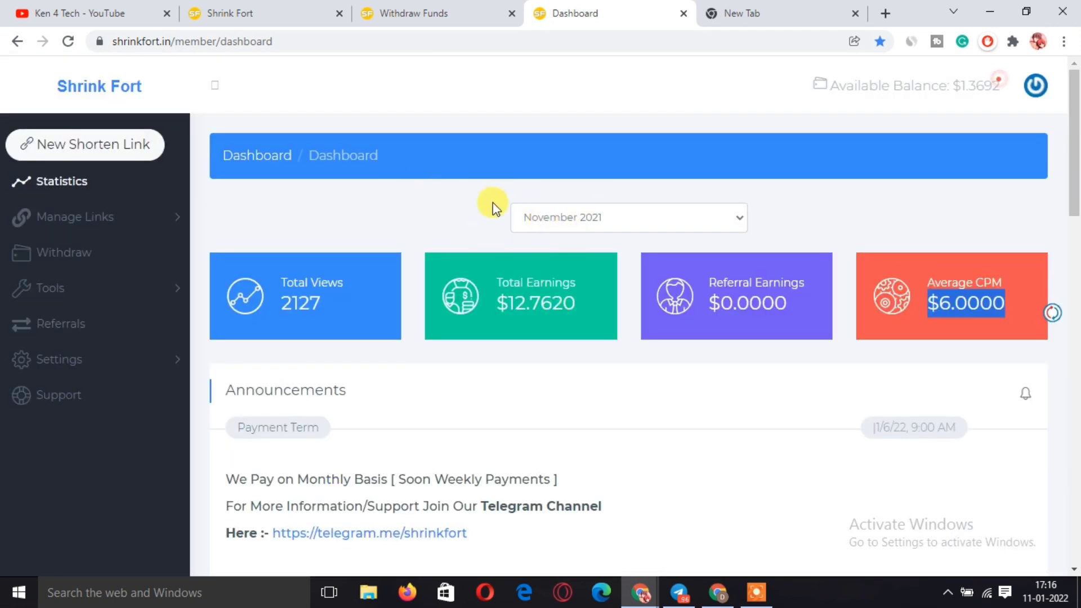
- Check the date of the completed withdrawal in the Withdraws table on the Withdraw Funds page
left_click(417, 13)
scroll(290, 366, "down", 1)
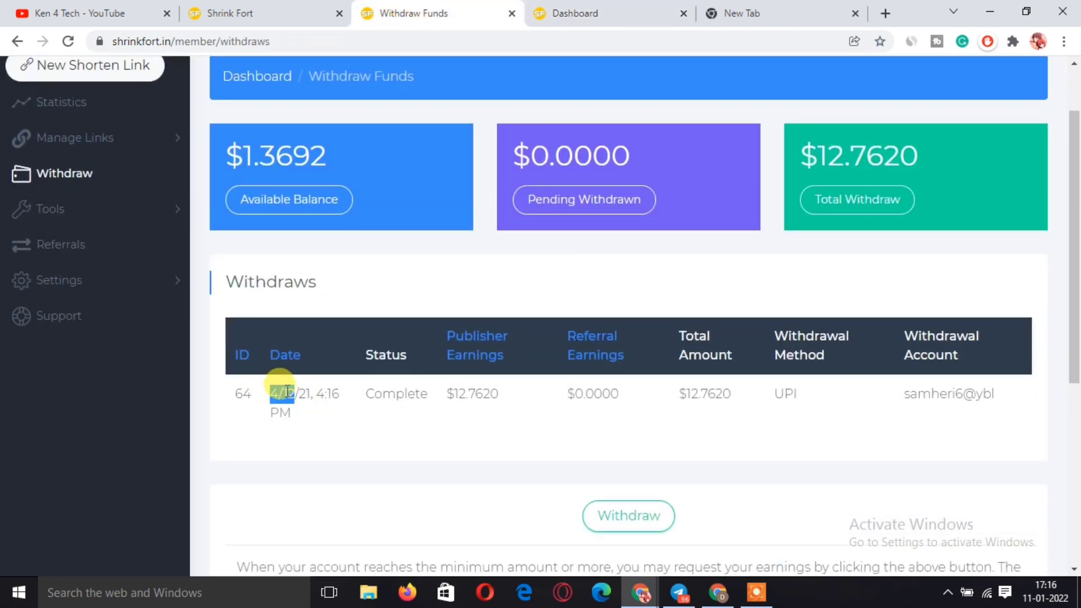
scroll(353, 479, "up", 1)
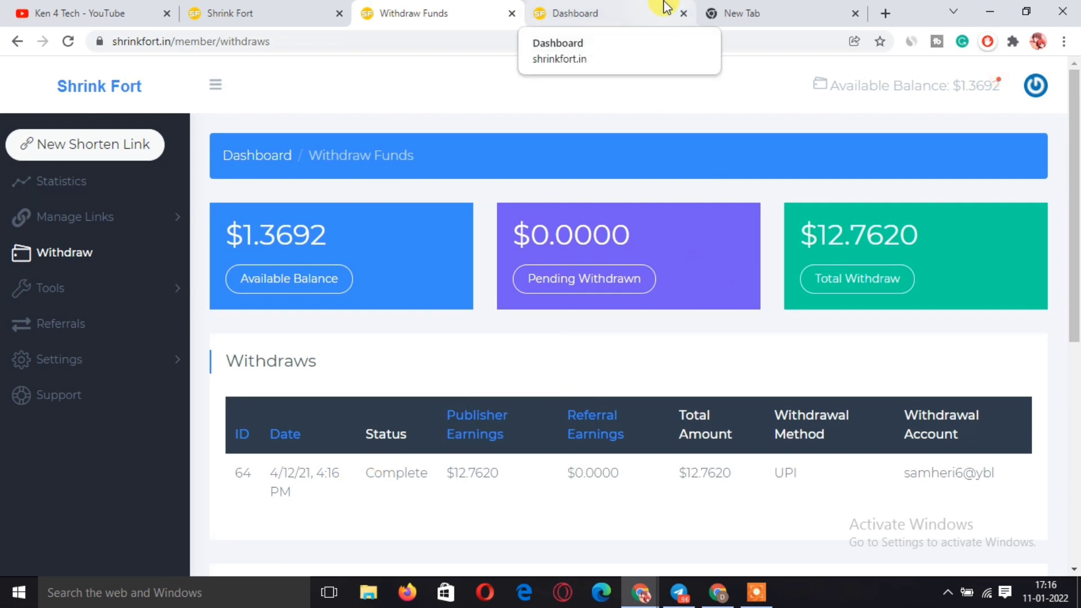
- Log out of the Shrink Fort account and close the Dashboard page and the duplicate Shrink Fort home page
left_click(1035, 85)
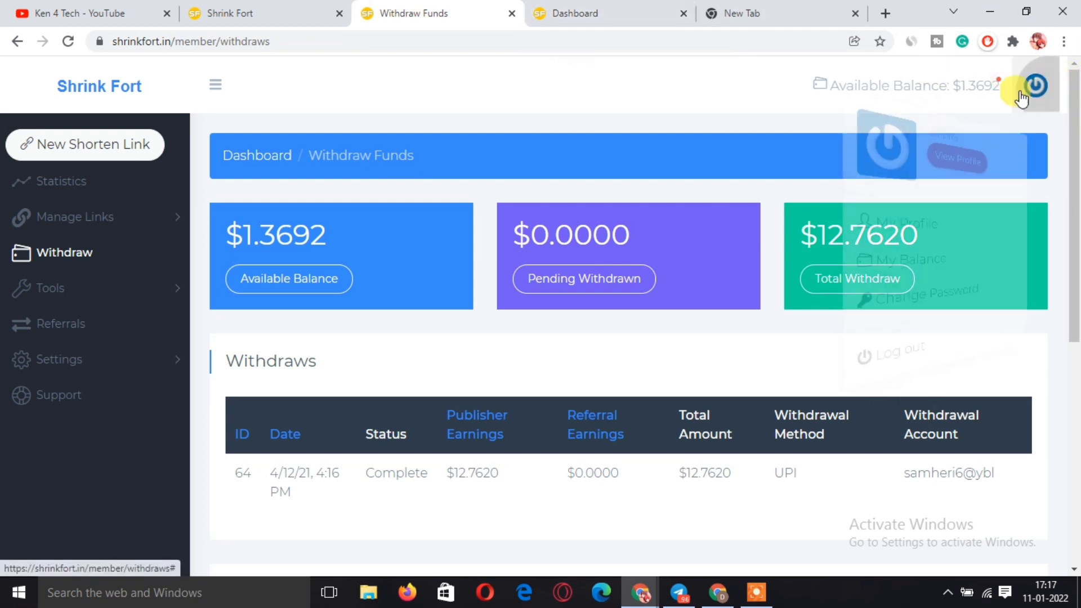
left_click(936, 345)
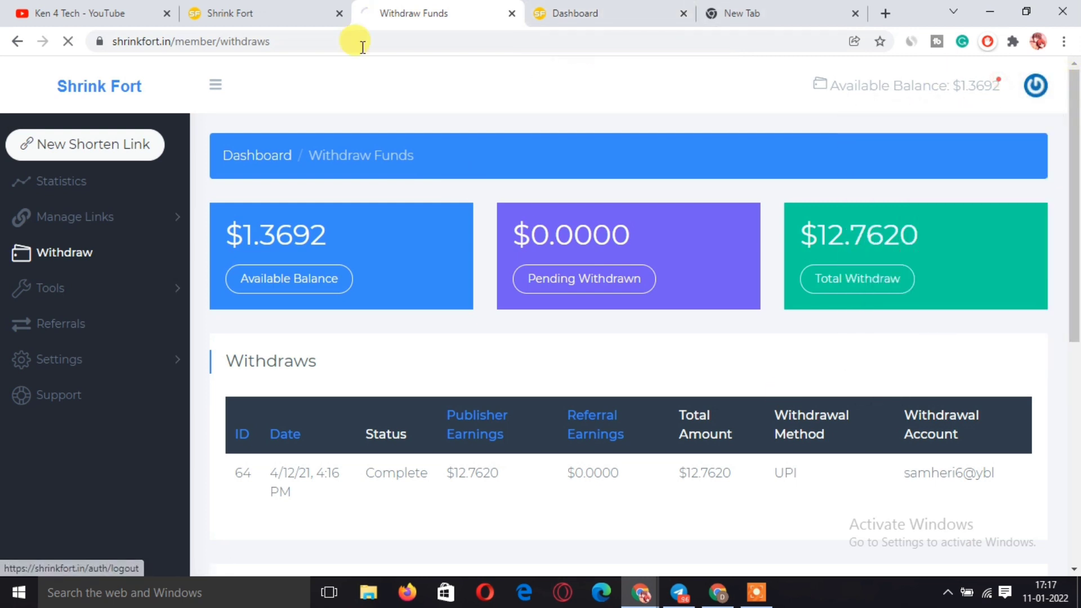
left_click(647, 14)
left_click(685, 13)
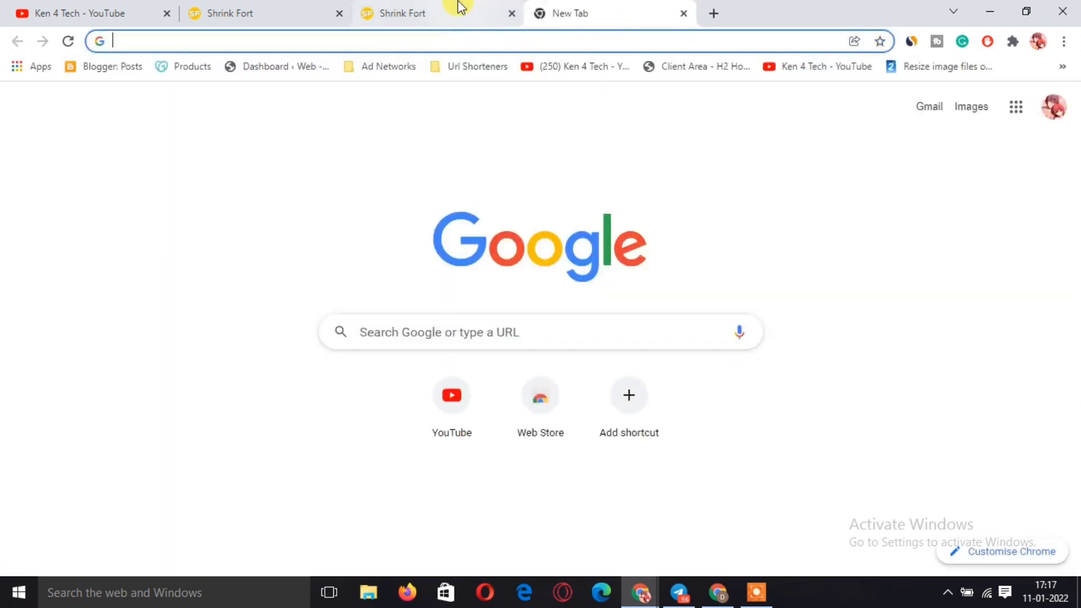
left_click(479, 10)
left_click(337, 8)
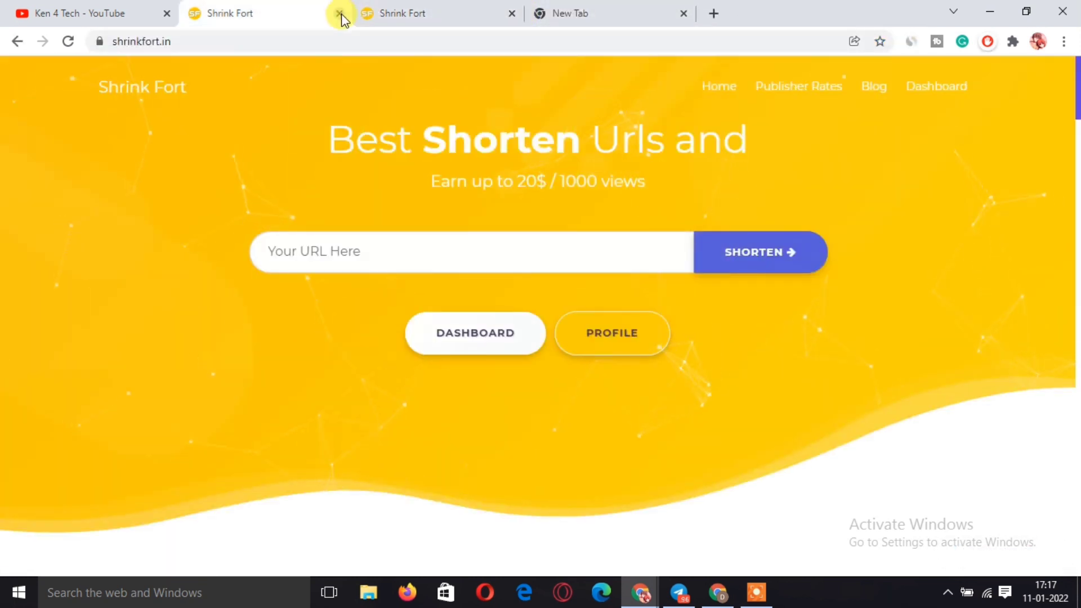
left_click(341, 13)
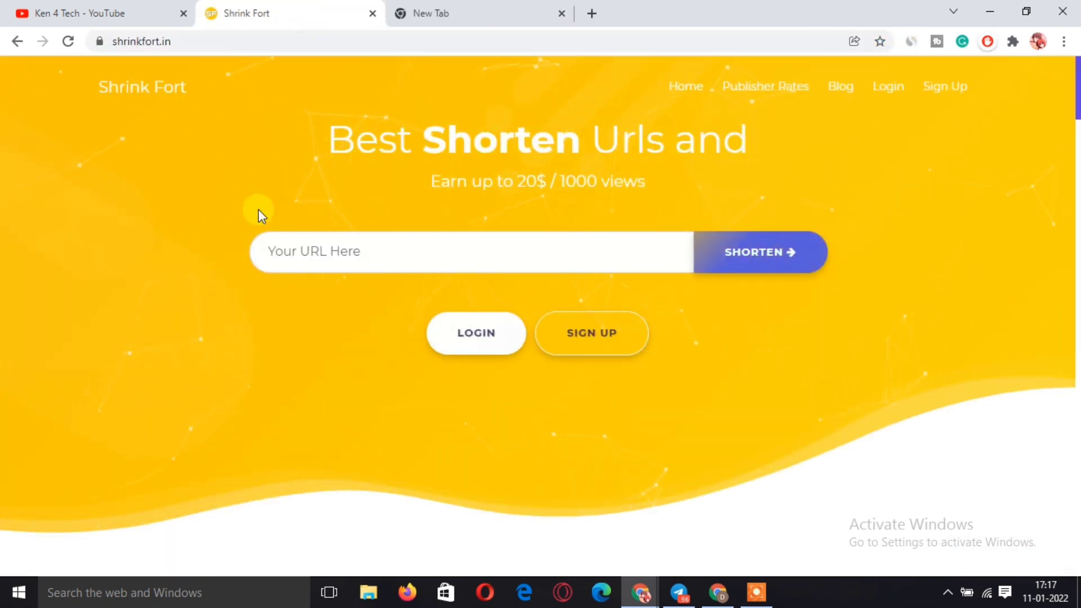
- Look over the logged-out Shrink Fort home page and open the Sign Up form
scroll(405, 372, "down", 8)
scroll(667, 204, "up", 8)
left_click(948, 89)
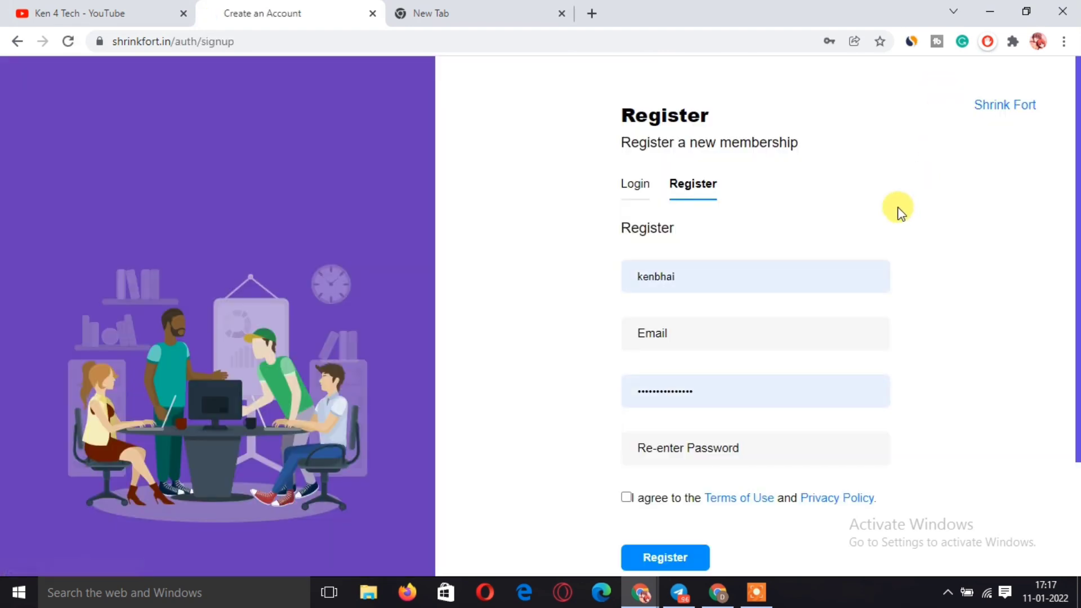
- Go through the registration form's username, email and password fields and agree to the Terms of Use and Privacy Policy
left_click(736, 280)
left_click(662, 322)
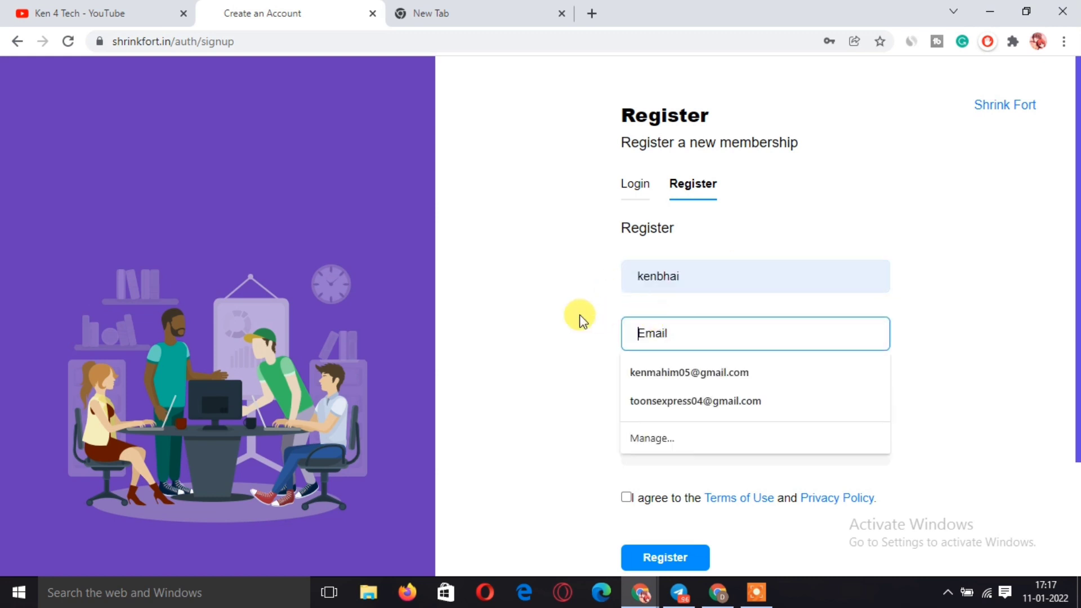
scroll(642, 281, "down", 2)
left_click(735, 244)
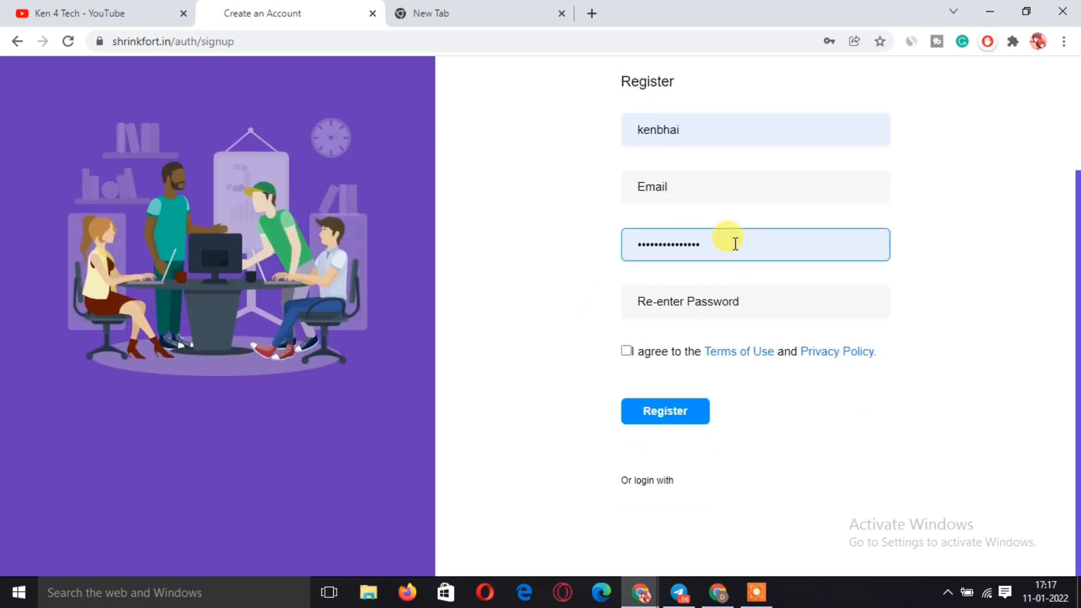
left_click(632, 287)
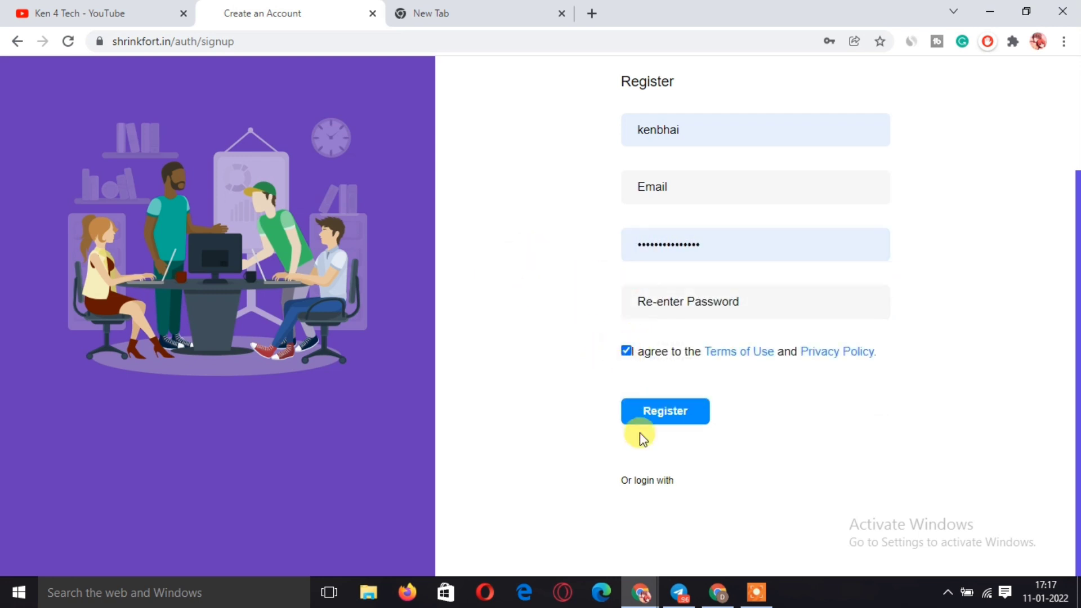
- Switch from the registration form to the Login form and sign in with the saved username and account password, with Remember me selected
left_click(662, 420)
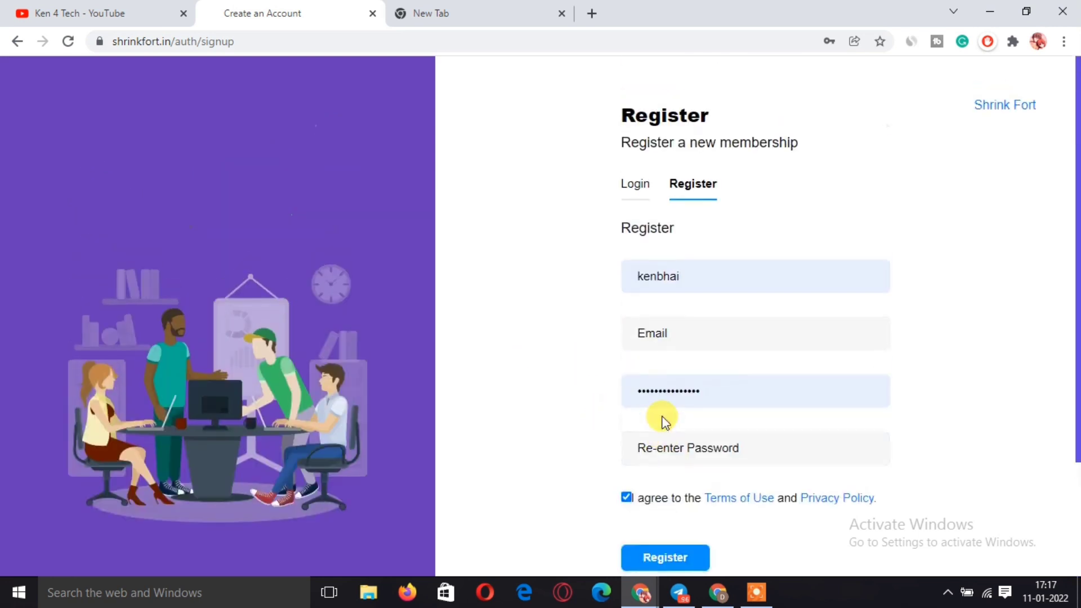
left_click(641, 191)
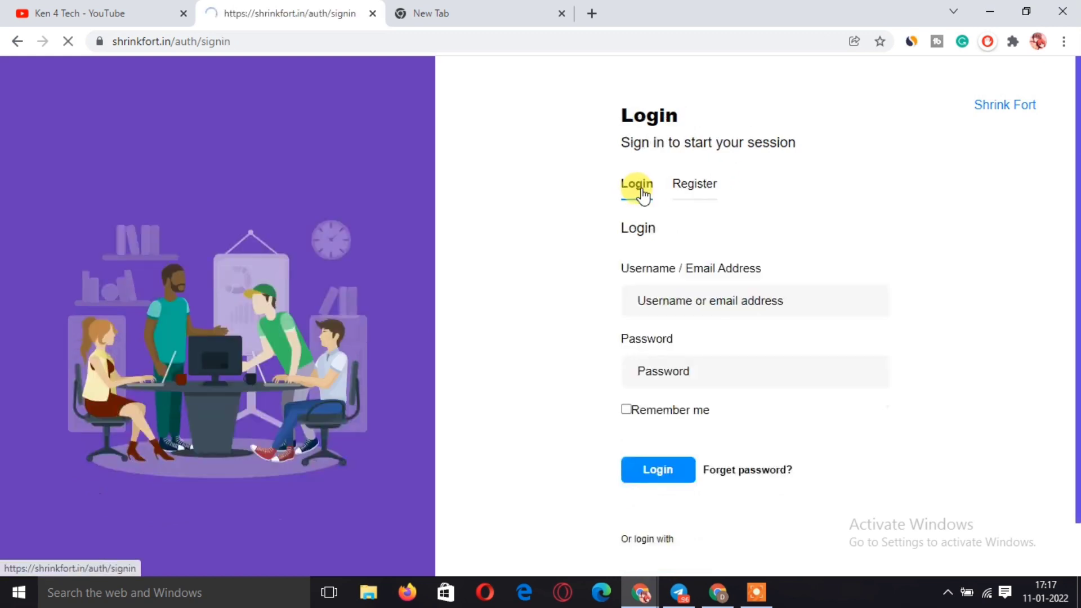
left_click(673, 303)
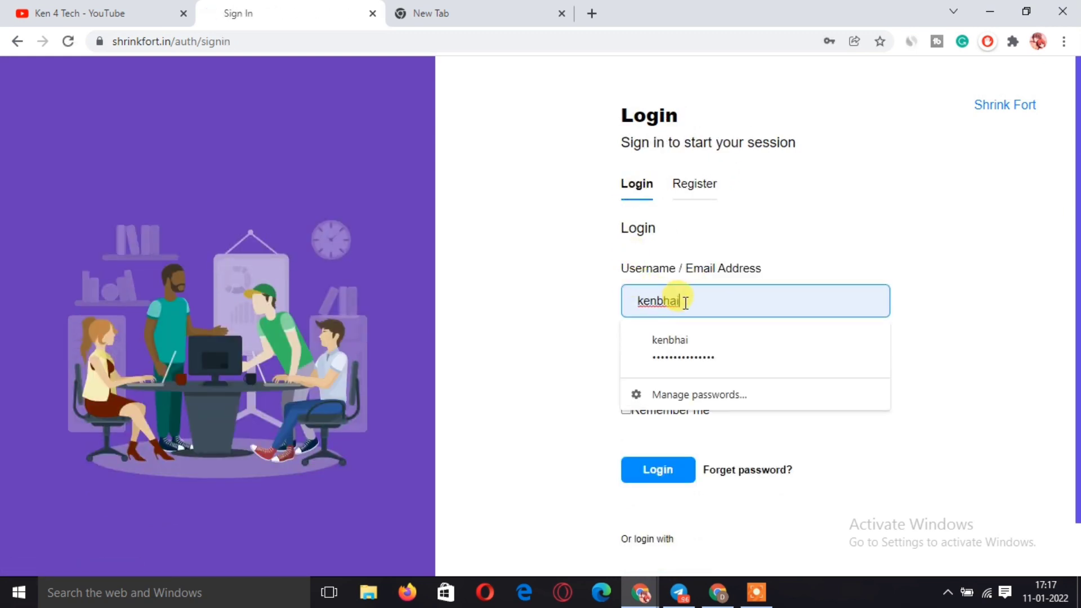
double_click(683, 302)
scroll(562, 314, "down", 1)
double_click(717, 306)
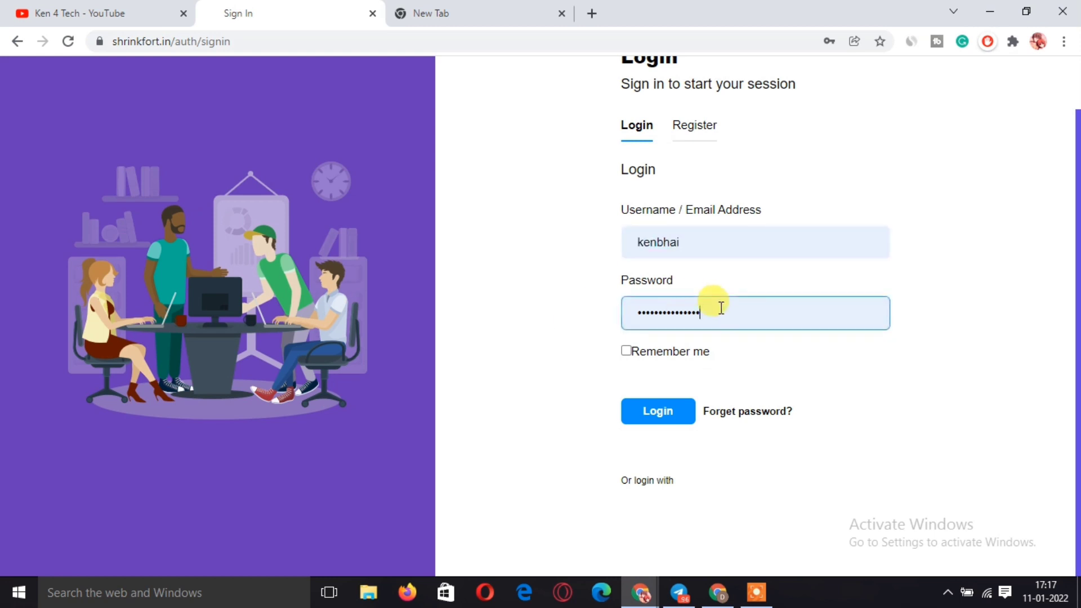
left_click(558, 311)
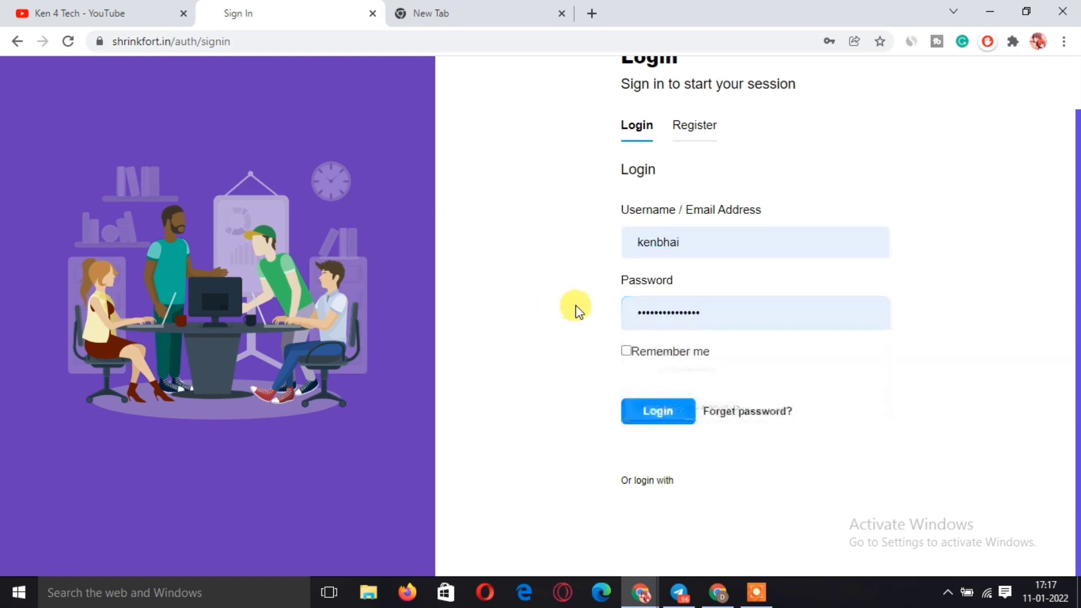
left_click(627, 350)
left_click(655, 420)
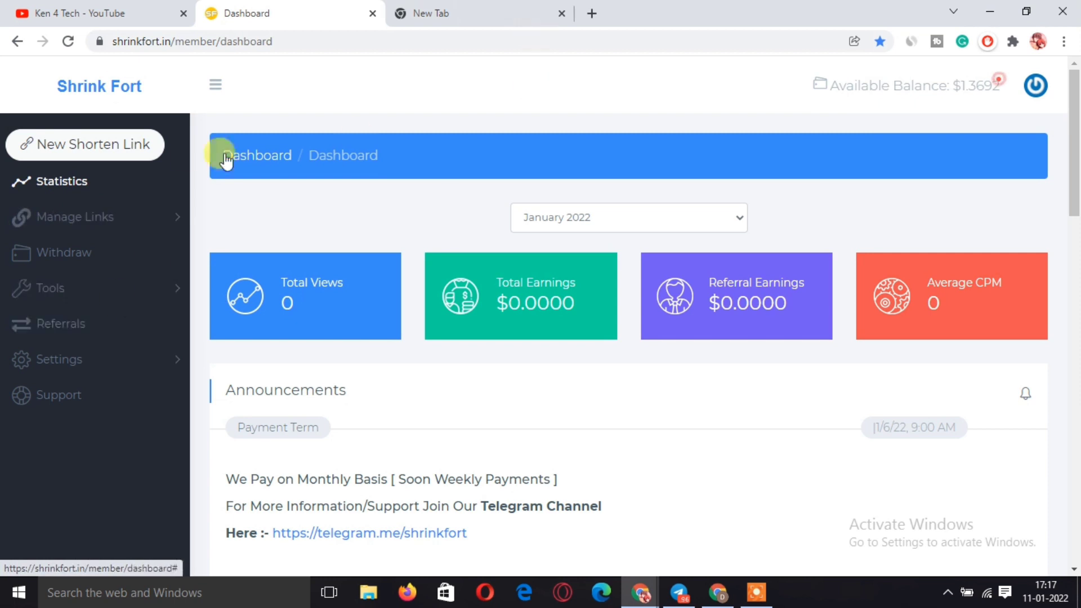
- Check the Withdraw Funds page, return to the Statistics dashboard and read the Payment Term announcement
left_click(51, 252)
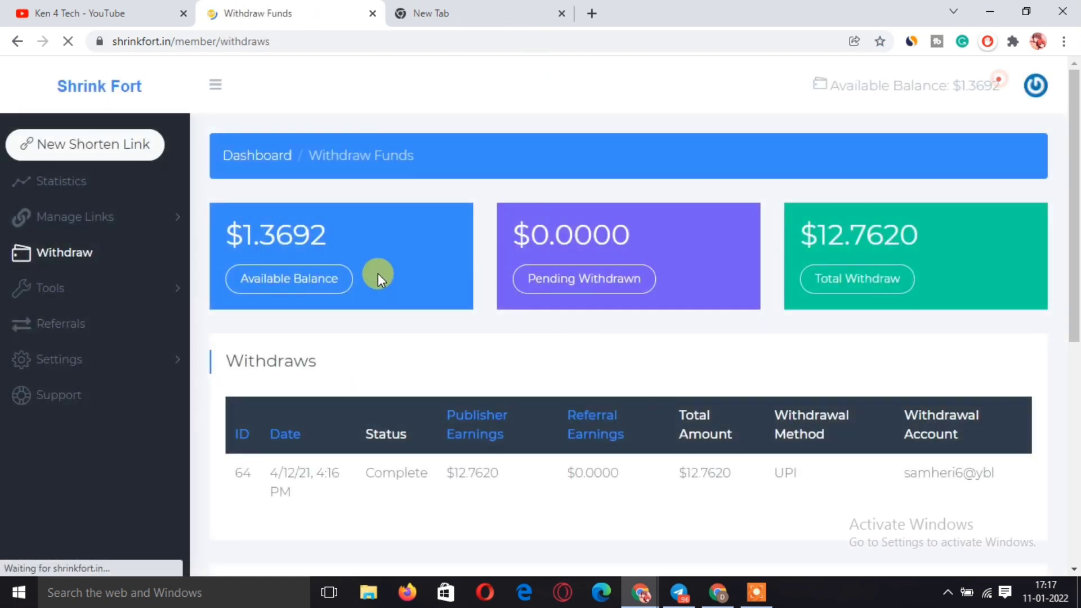
left_click(79, 186)
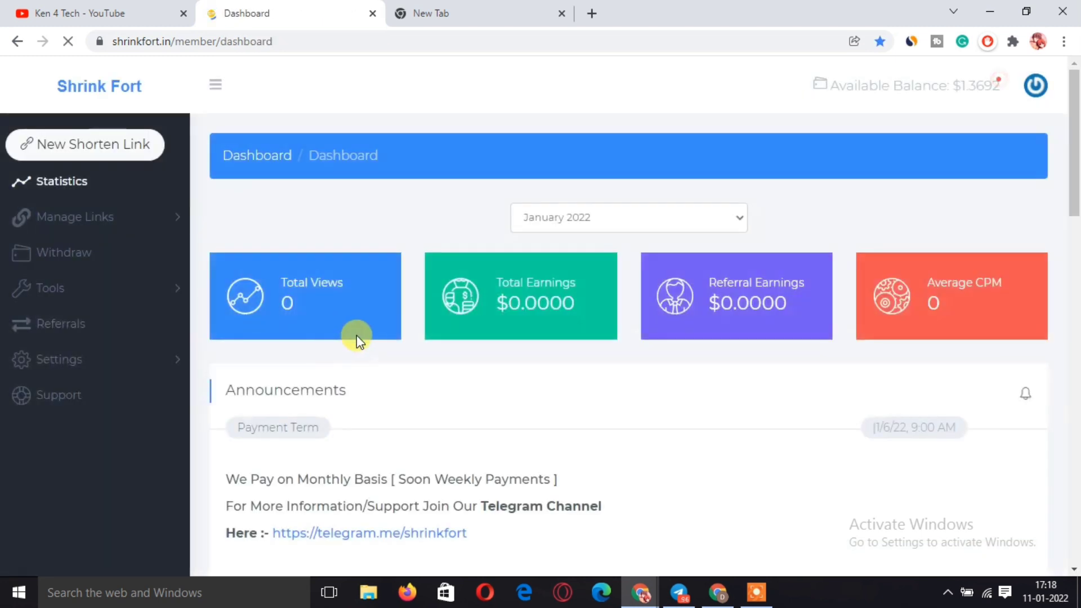
scroll(355, 338, "down", 3)
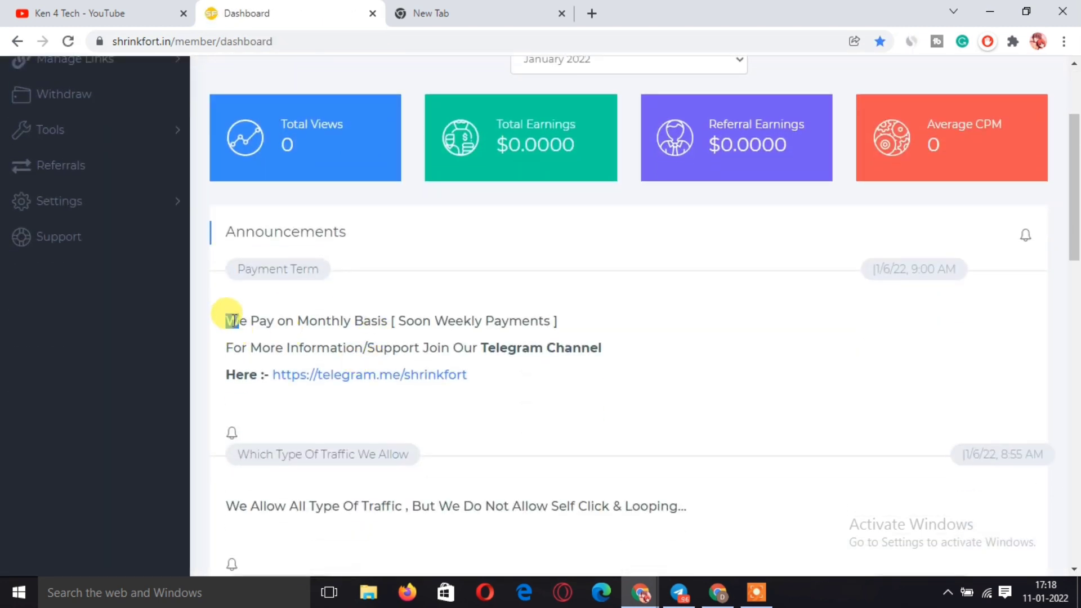
left_click_drag(231, 320, 341, 319)
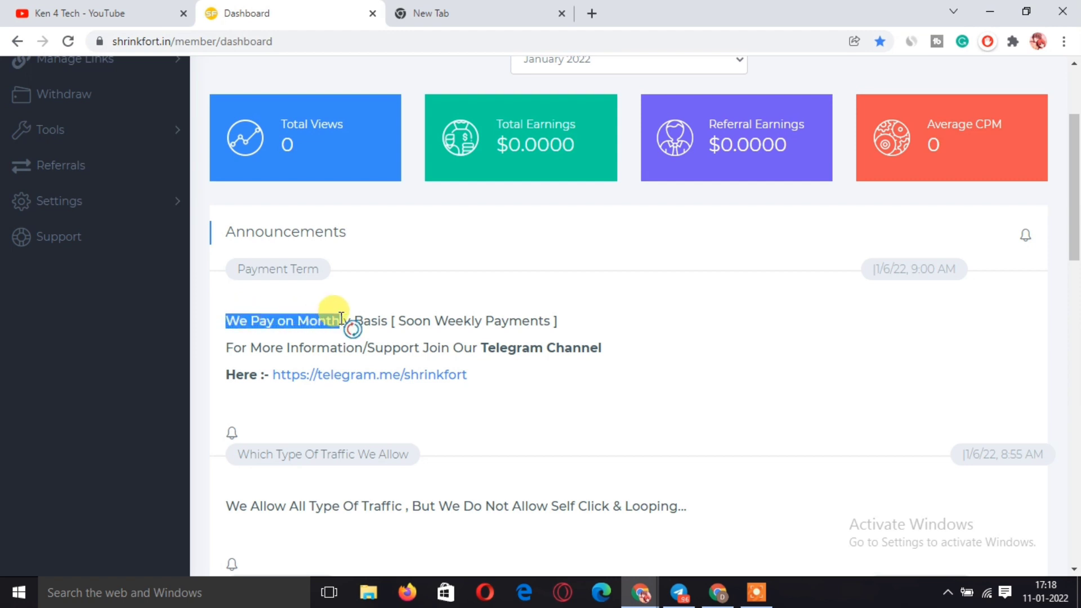
left_click(408, 324)
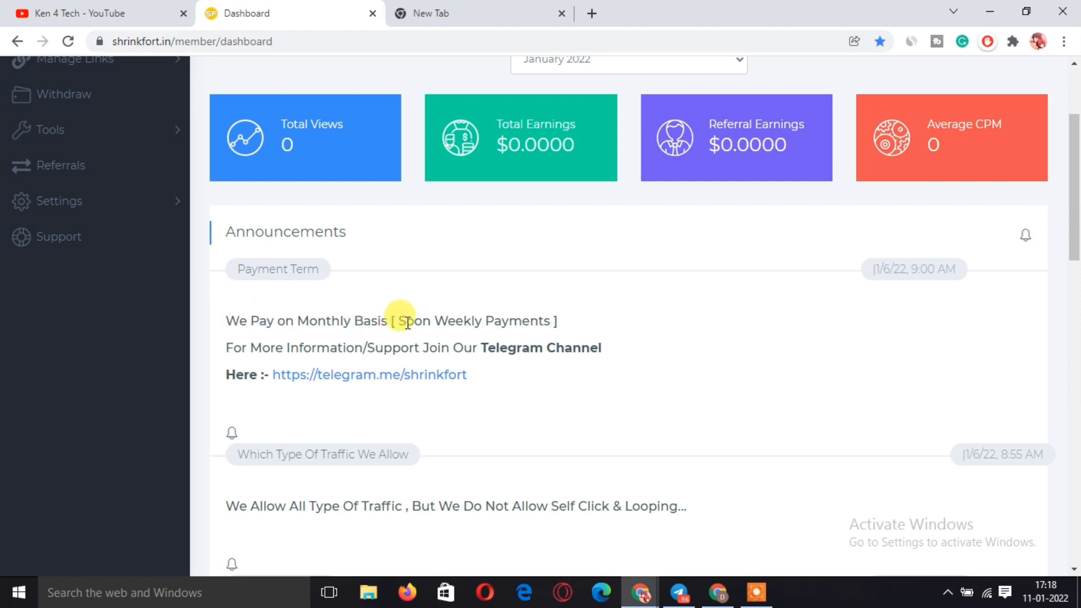
mouse_move(401, 320)
left_mouse_down()
mouse_move(540, 316)
mouse_move(382, 319)
left_mouse_up()
left_click(561, 319)
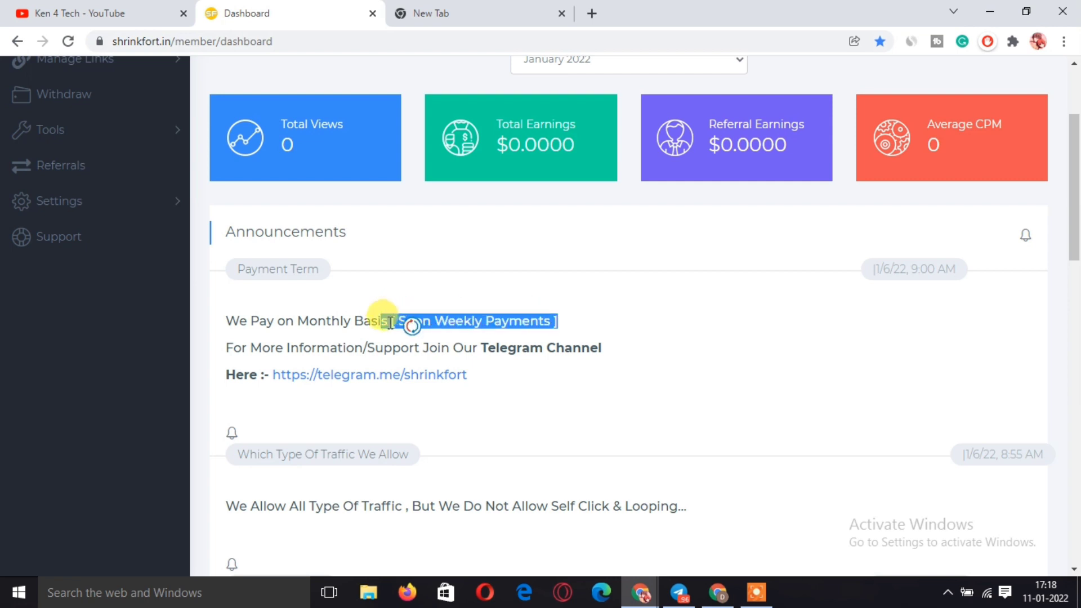
left_click(258, 347)
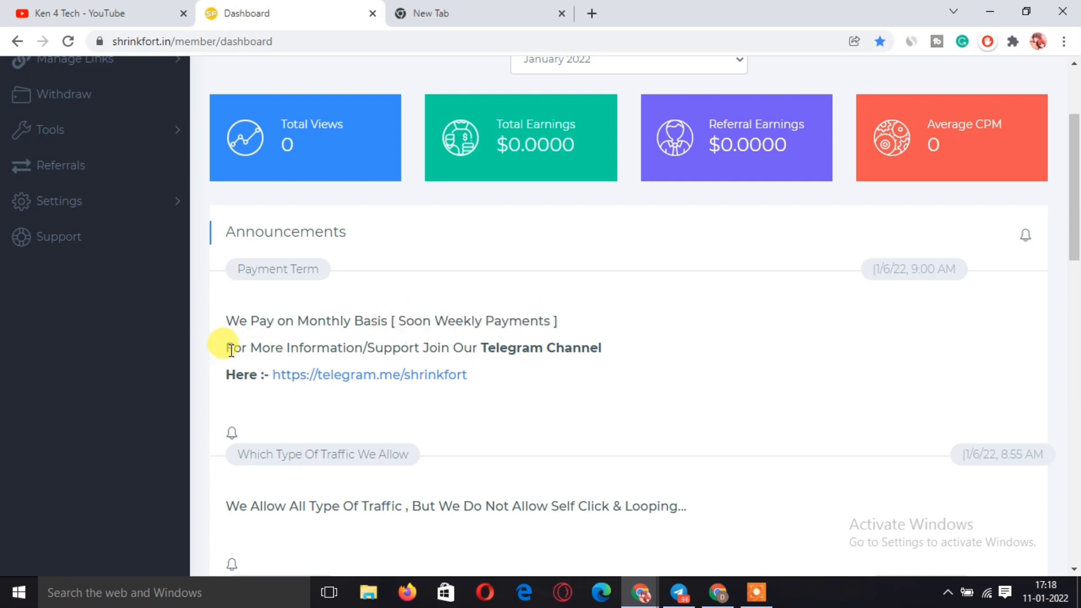
left_click_drag(226, 346, 550, 345)
left_click(435, 342)
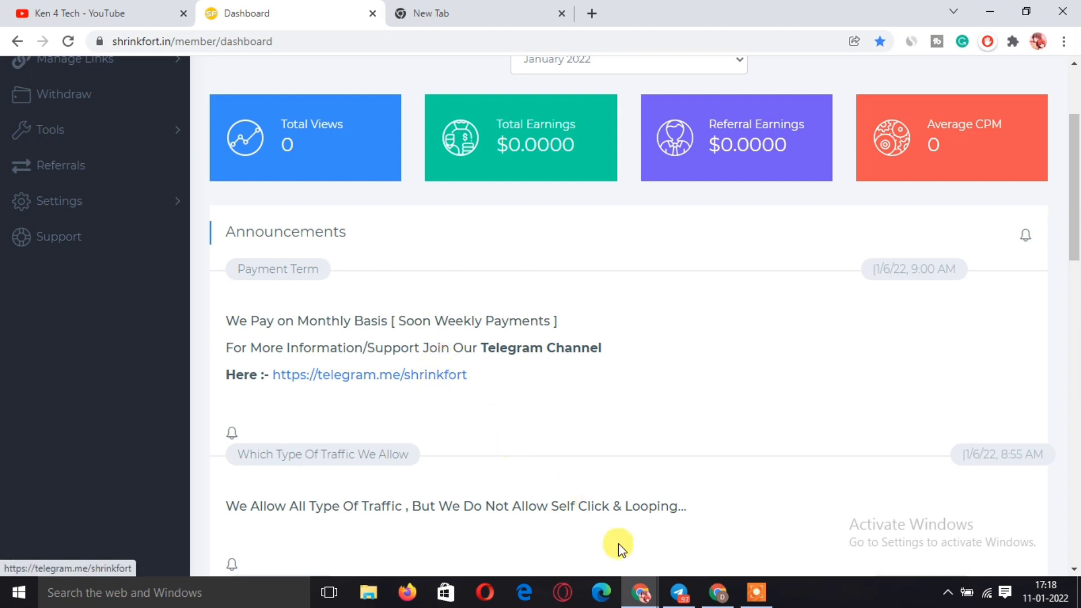
- Switch to Telegram, open the ShrinkFort.in channel and compare it with the Telegram link in the dashboard announcement
left_click(680, 592)
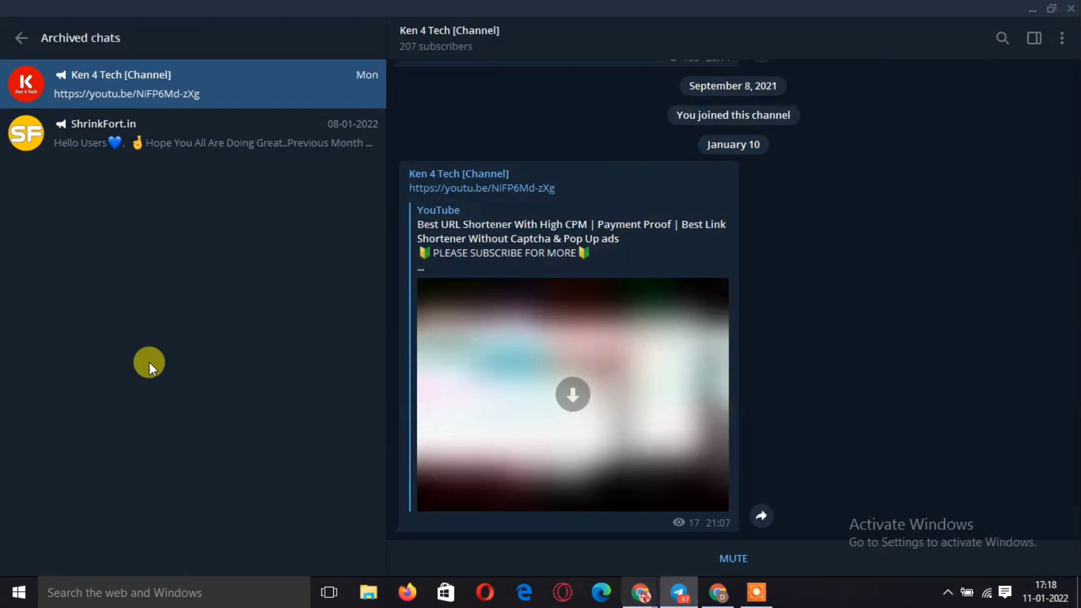
left_click(62, 129)
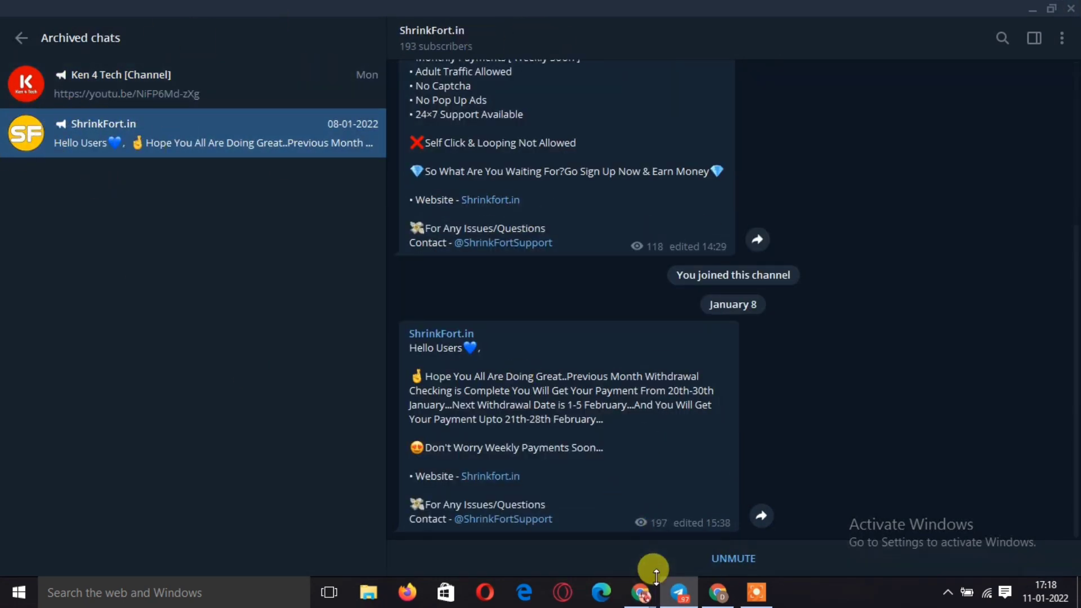
mouse_move(635, 601)
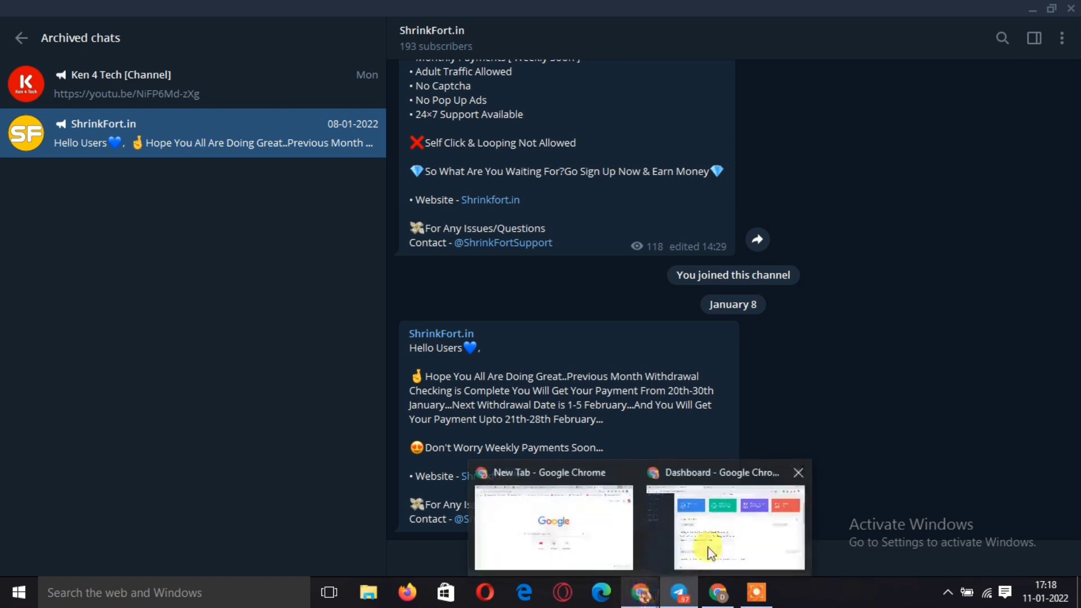
left_click(708, 546)
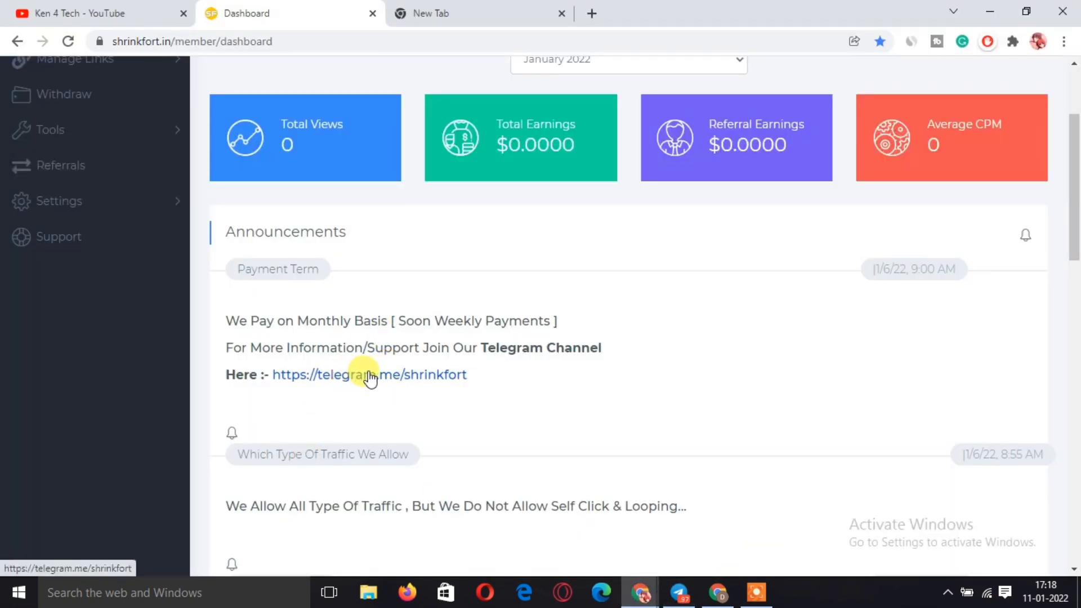
left_click(679, 592)
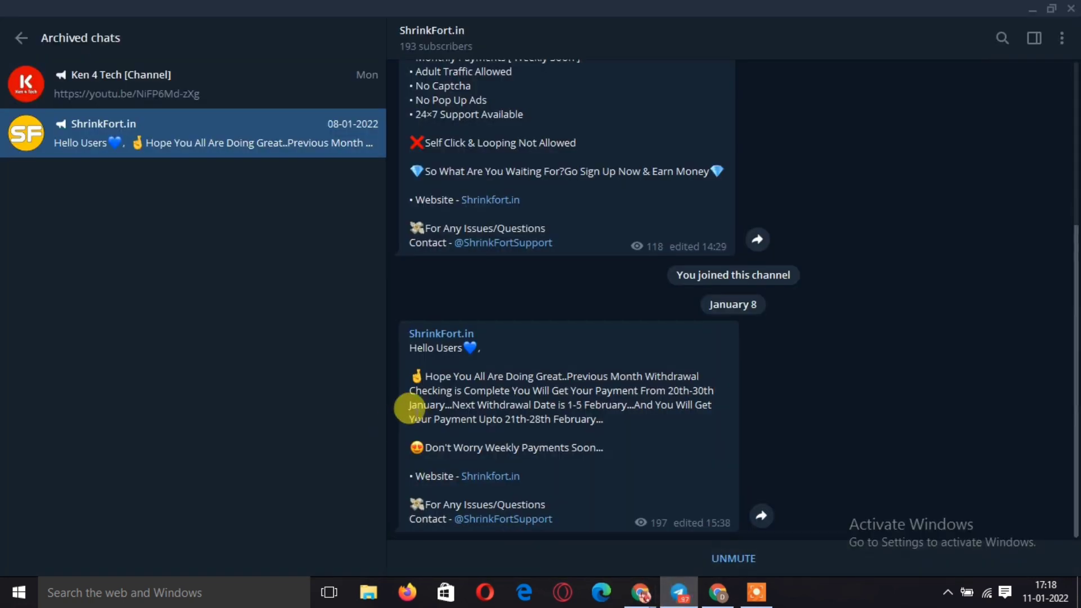
- Read the January 6 features post and the January 8 withdrawal post in the ShrinkFort.in channel
scroll(568, 512, "up", 5)
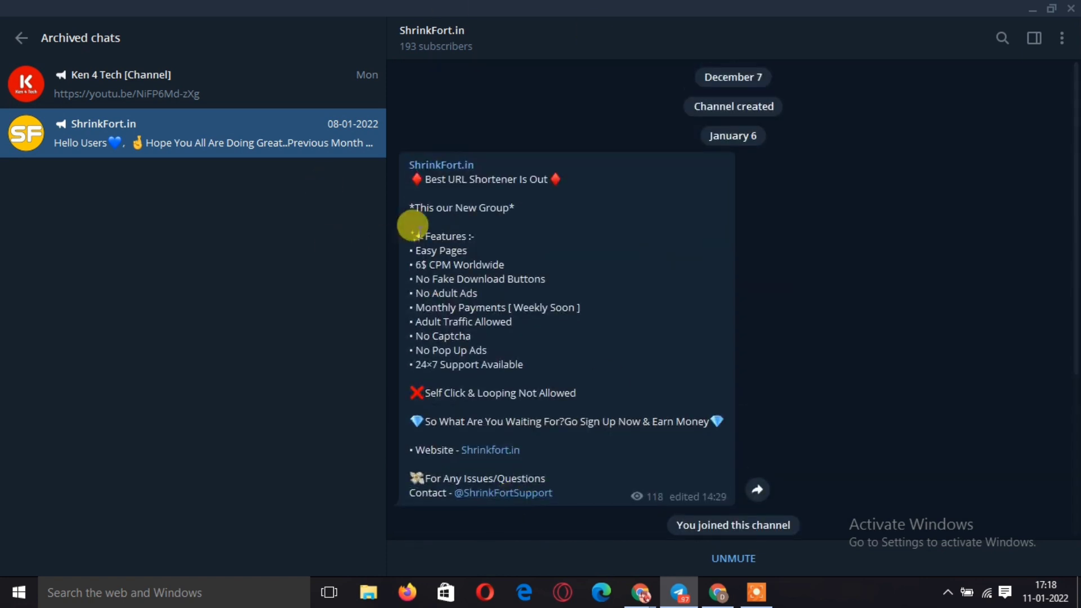
left_click_drag(437, 208, 510, 208)
scroll(540, 226, "down", 1)
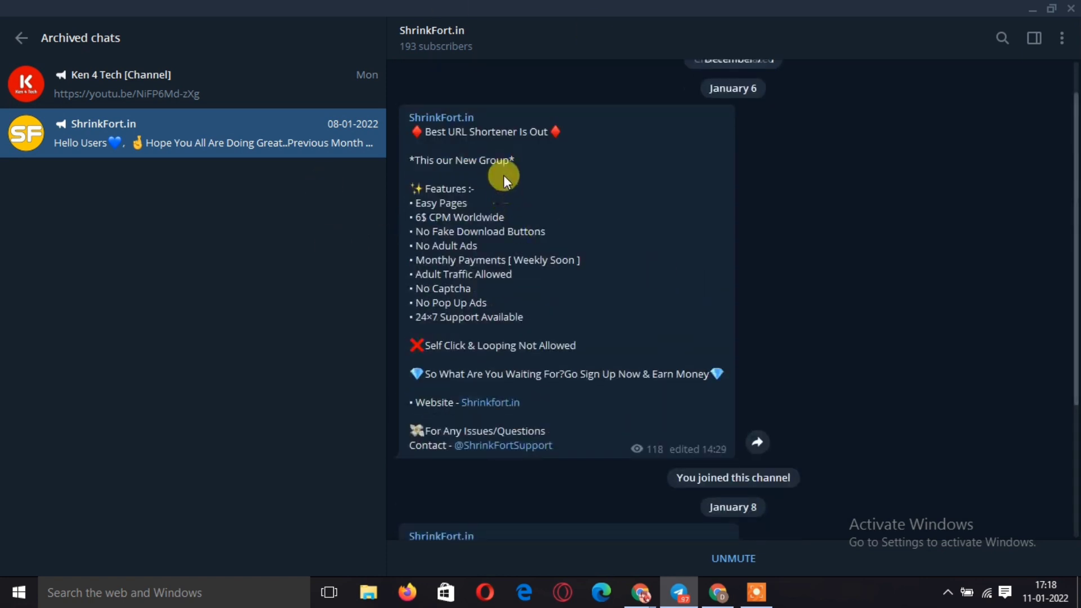
scroll(504, 174, "down", 4)
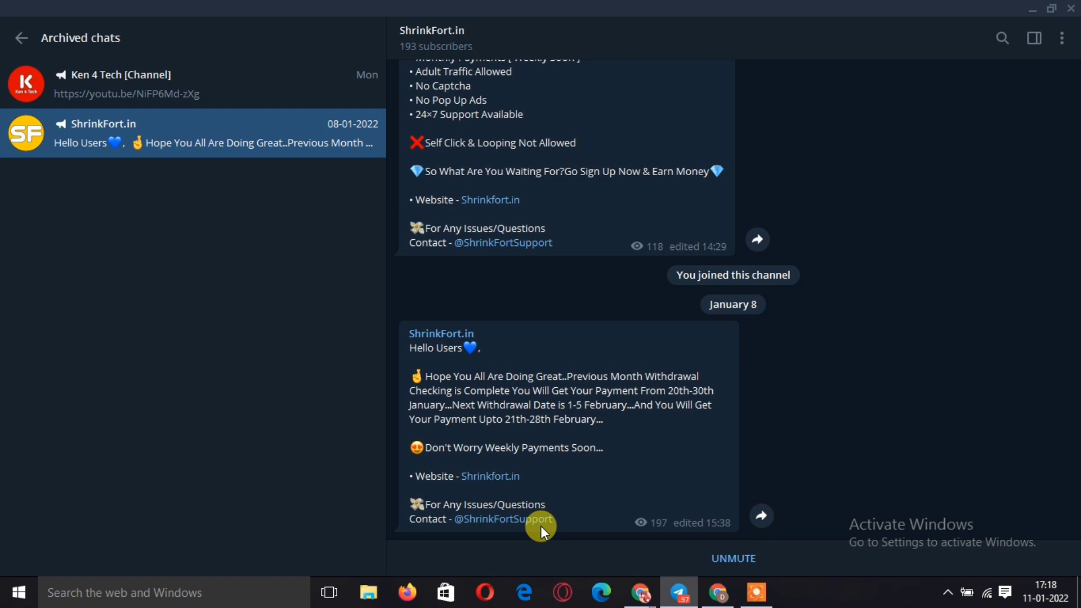
- View the ShrinkFort Support profile linked in the January 8 post, close it and leave Telegram for the dashboard
left_click_drag(437, 504, 545, 507)
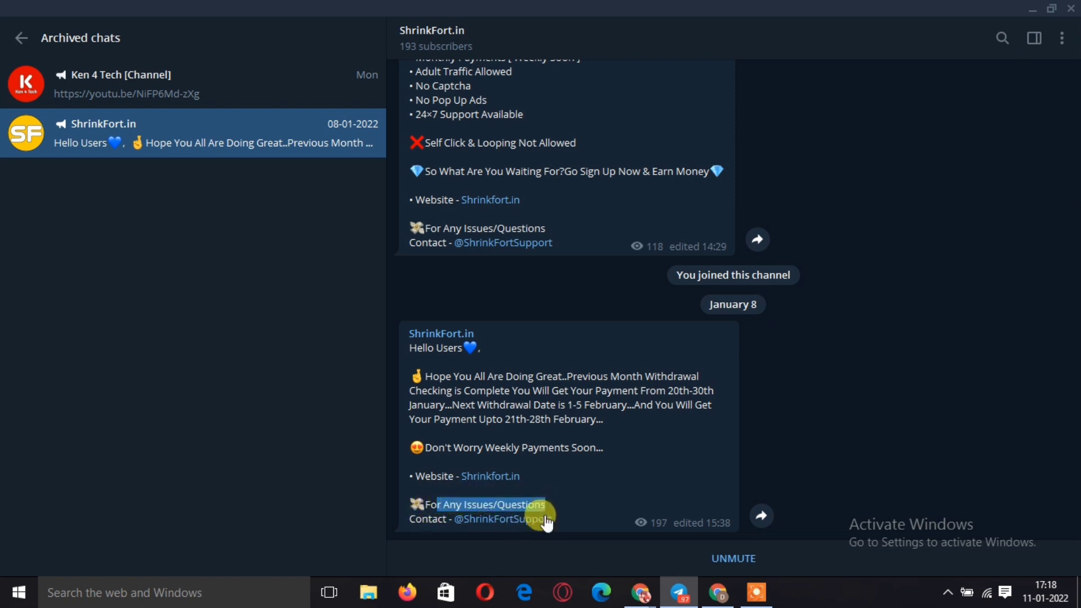
left_click(491, 522)
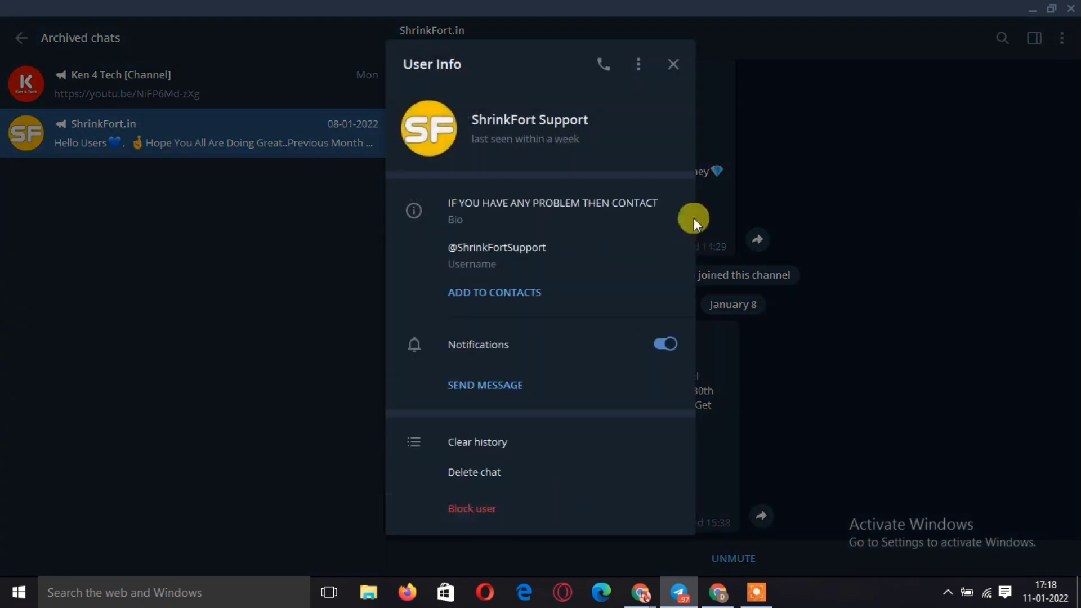
left_click(674, 63)
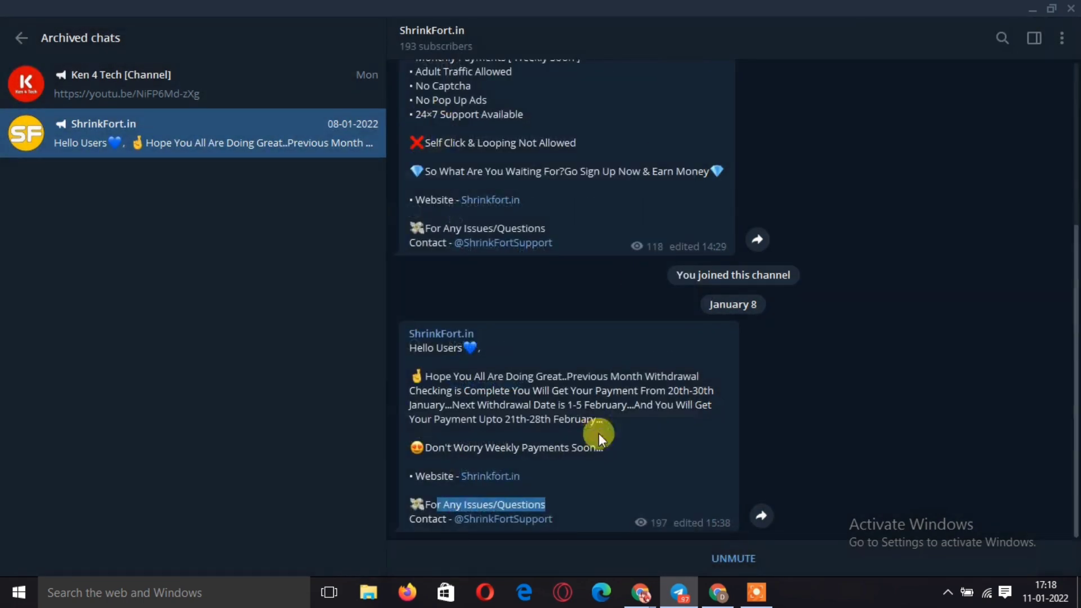
left_click(558, 507)
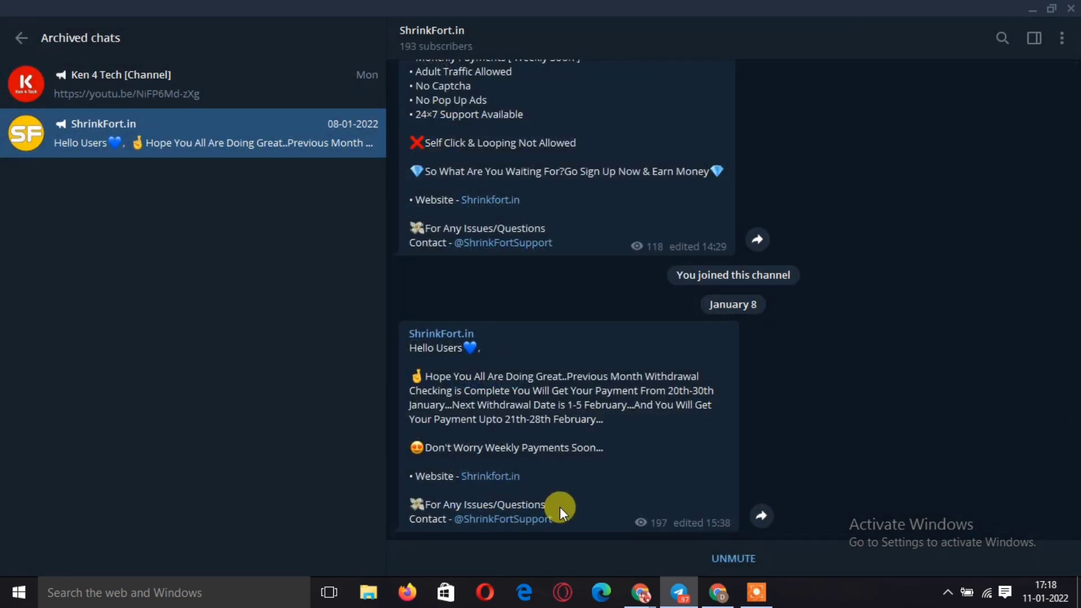
left_click(1033, 7)
- Read the "Which Type Of Traffic We Allow" announcement, including its rule on self clicks and looping
scroll(424, 354, "down", 3)
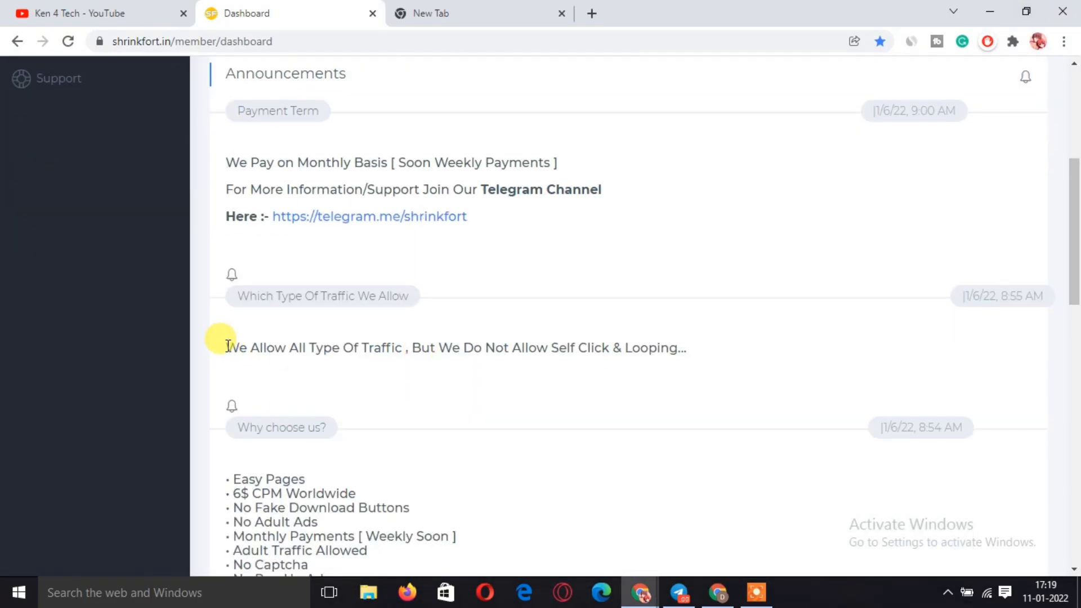
left_click_drag(228, 346, 278, 347)
left_click(334, 369)
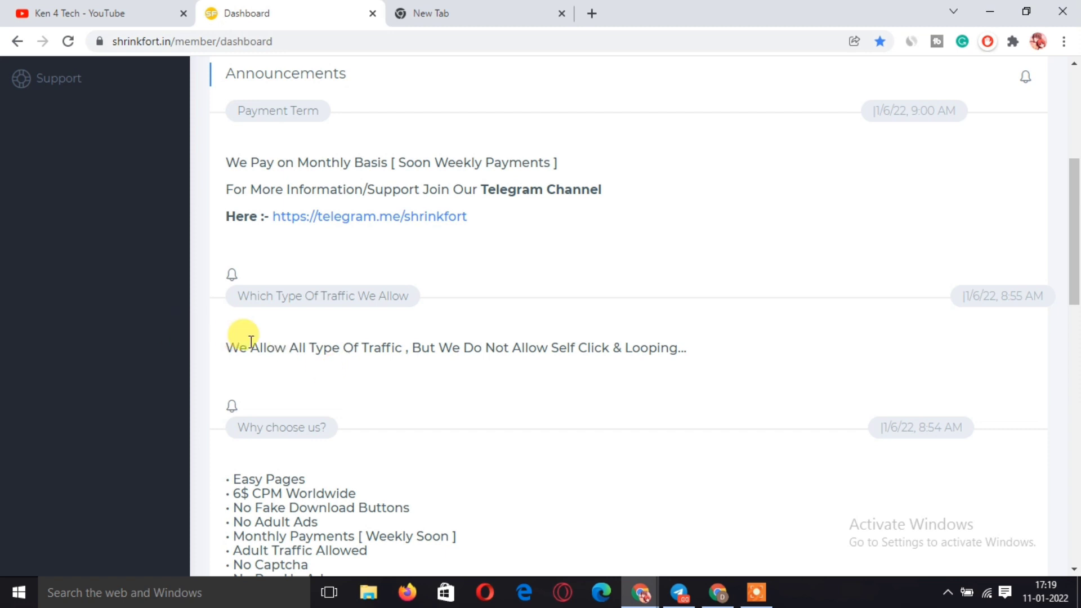
scroll(224, 362, "down", 3)
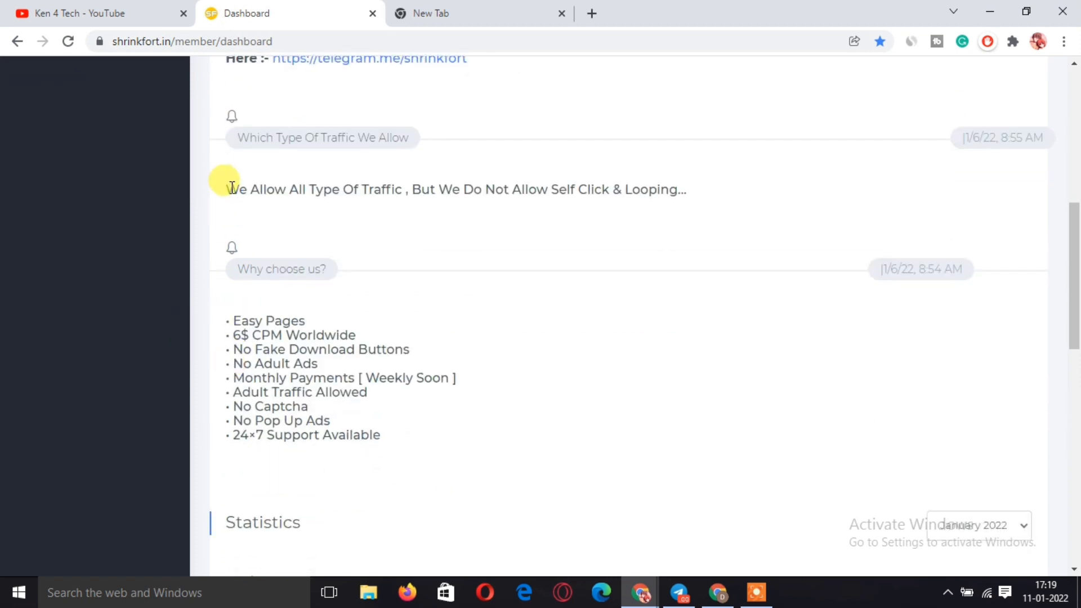
left_click_drag(227, 188, 406, 190)
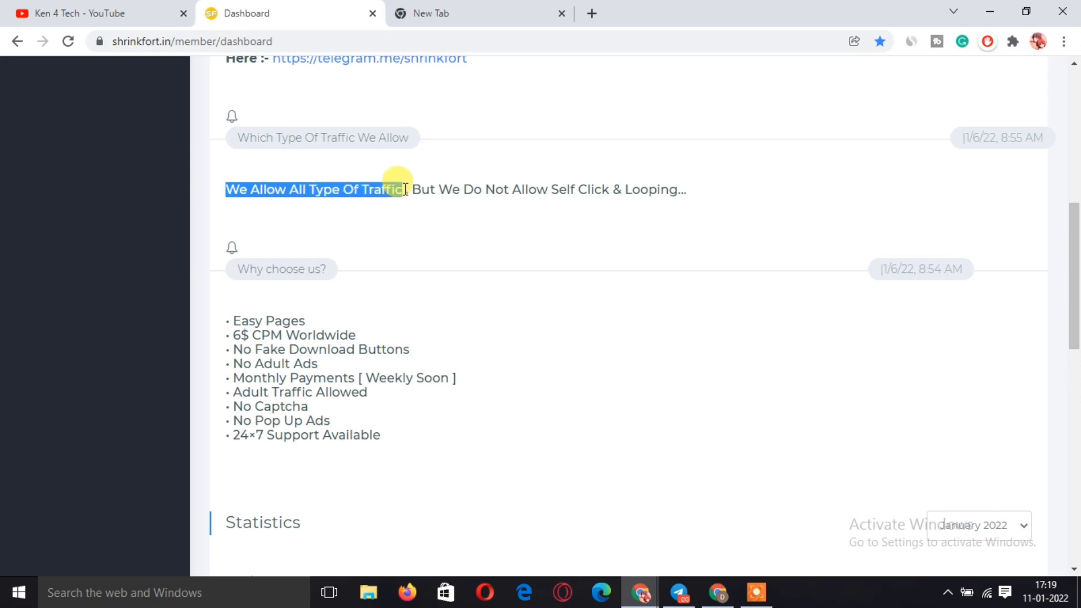
left_click(297, 187)
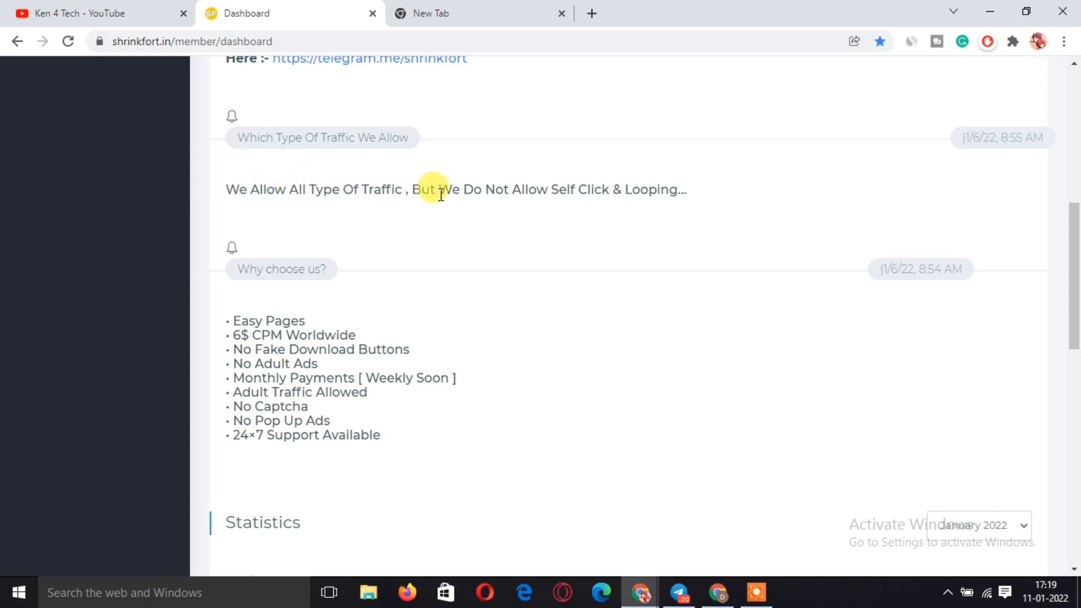
left_click_drag(420, 189, 557, 191)
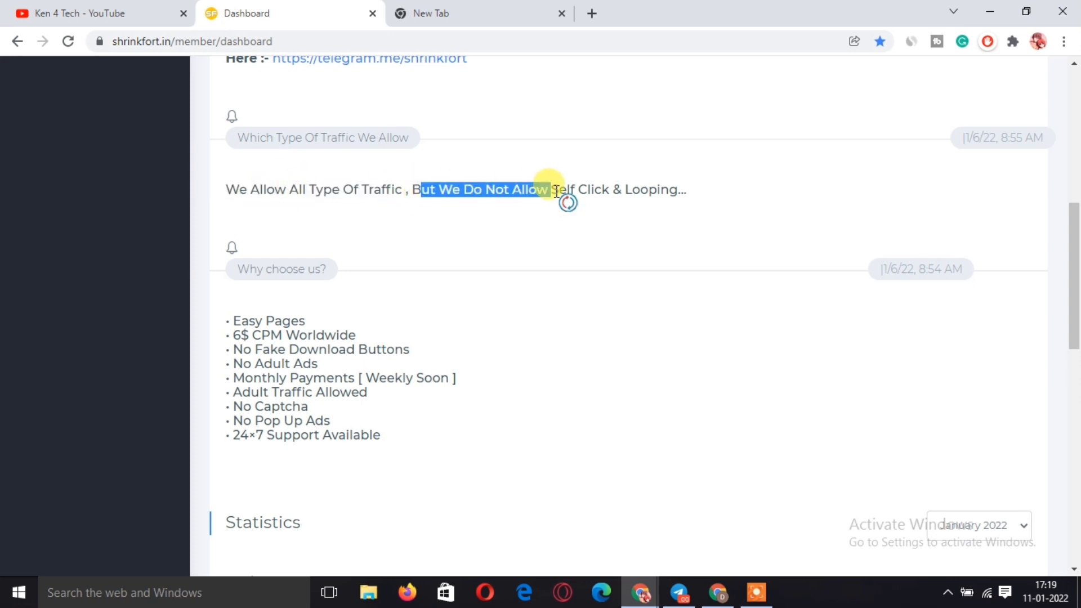
left_click(620, 190)
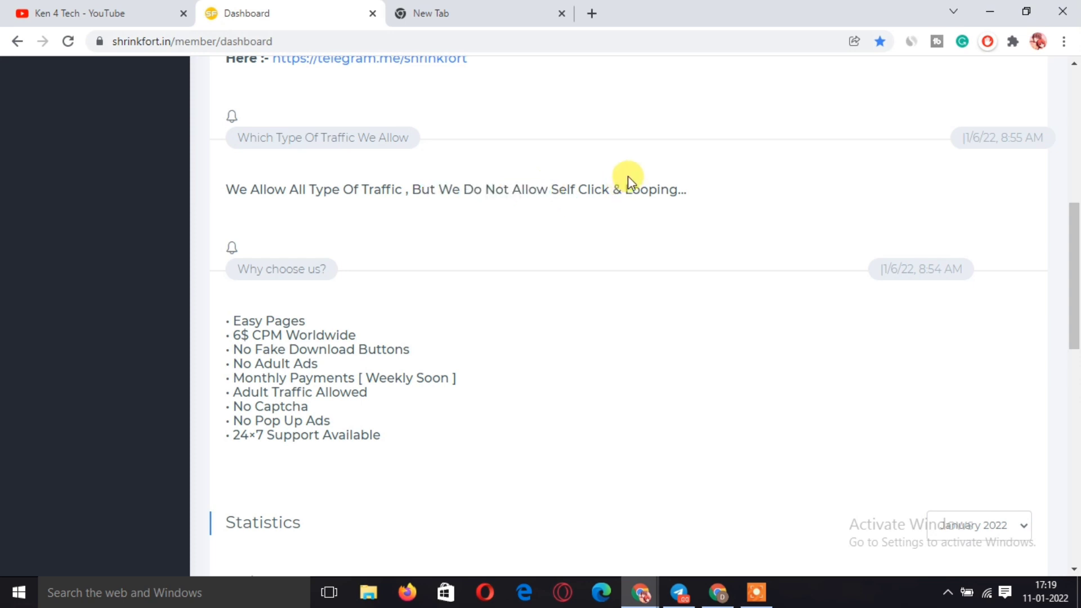
- Read the first items of the "Why choose us?" announcement, covering page ease, worldwide CPM and download buttons
scroll(461, 235, "down", 4)
scroll(290, 128, "up", 1)
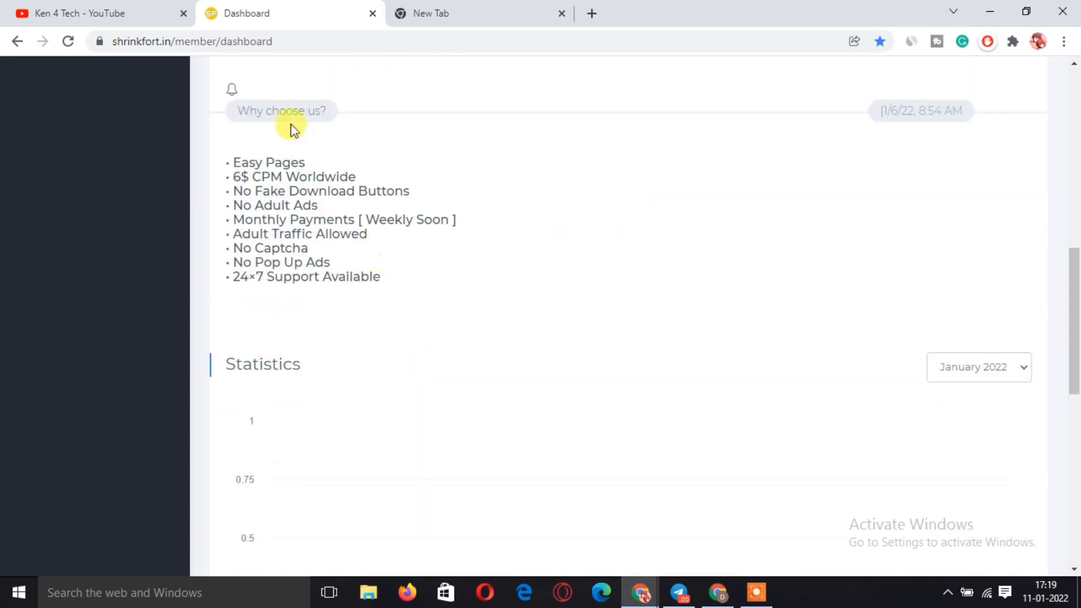
double_click(248, 111)
left_click(416, 172)
left_click_drag(305, 163, 361, 183)
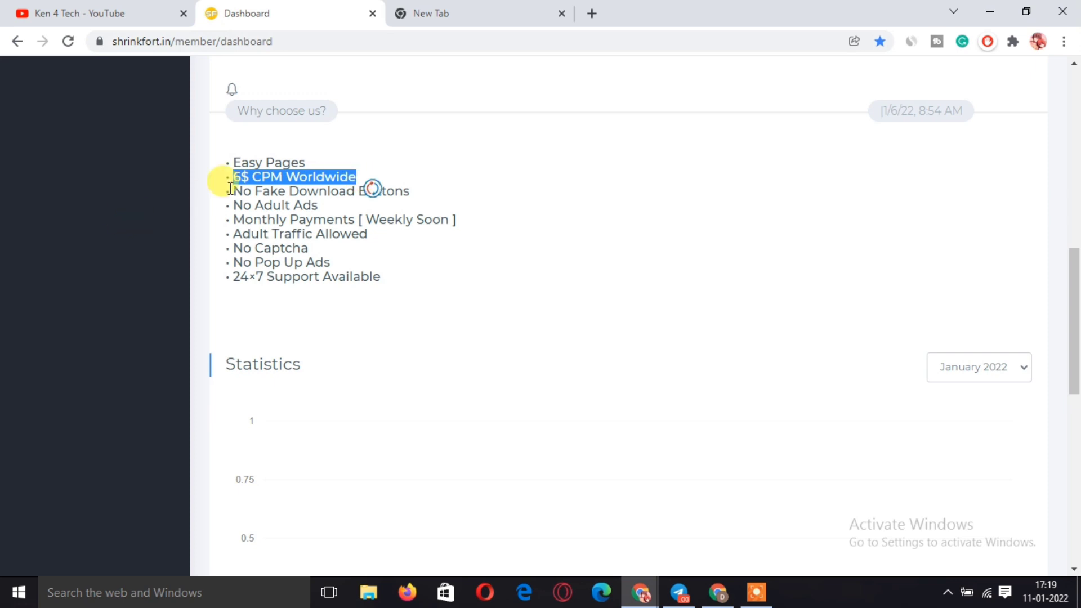
left_click_drag(231, 189, 419, 199)
left_click(319, 206)
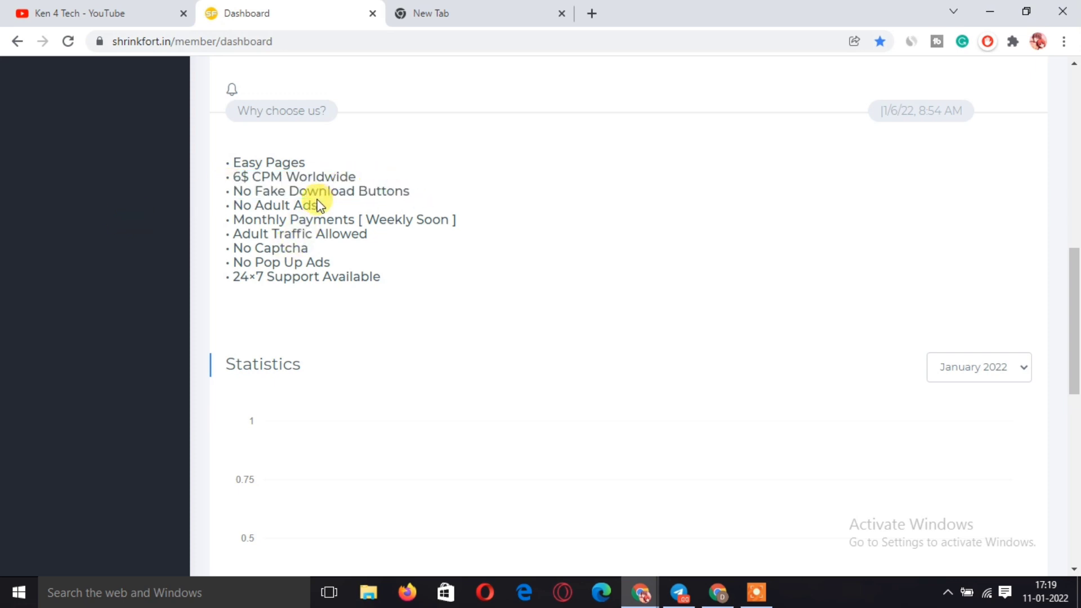
- Read the remaining "Why choose us?" items on ads, payment frequency, allowed traffic, captcha and support
left_click_drag(318, 206, 364, 220)
left_click(239, 212)
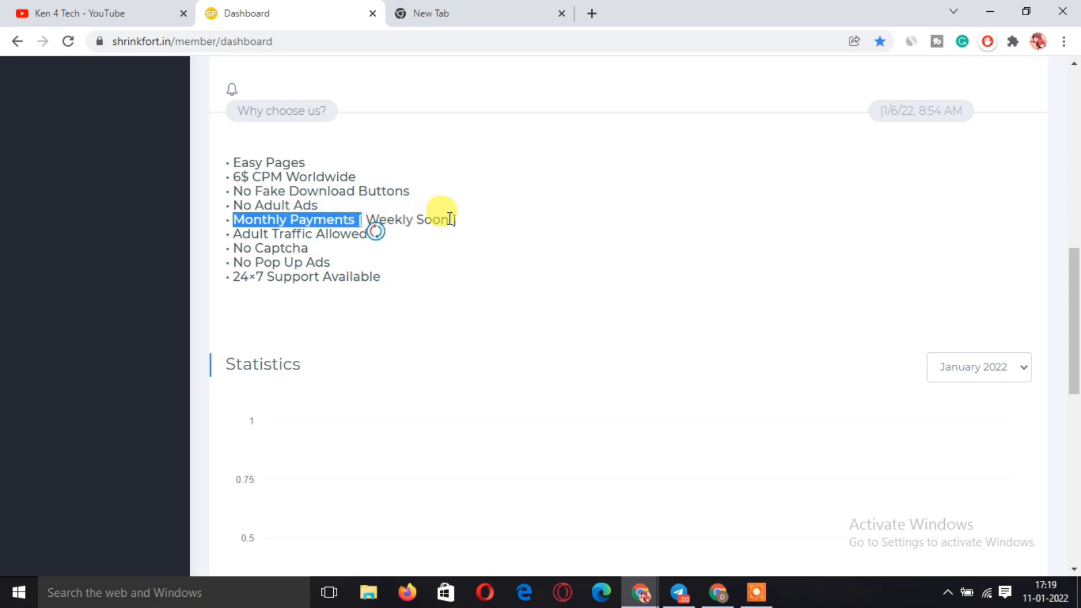
left_click(326, 234)
mouse_move(238, 231)
left_mouse_down()
mouse_move(373, 235)
mouse_move(336, 259)
mouse_move(222, 246)
left_mouse_up()
left_click(386, 290)
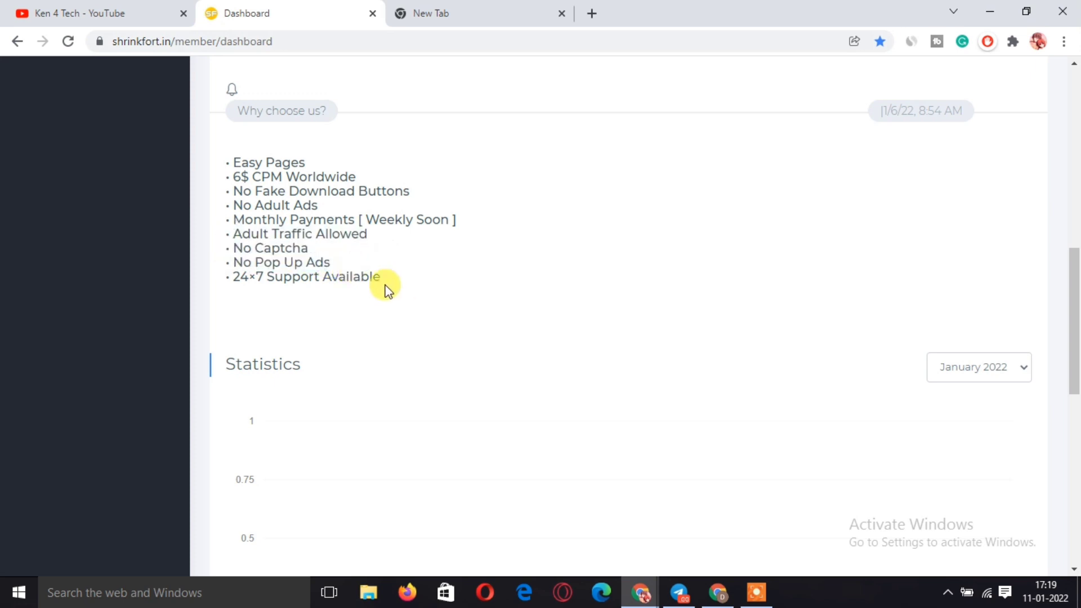
left_click_drag(385, 289, 213, 291)
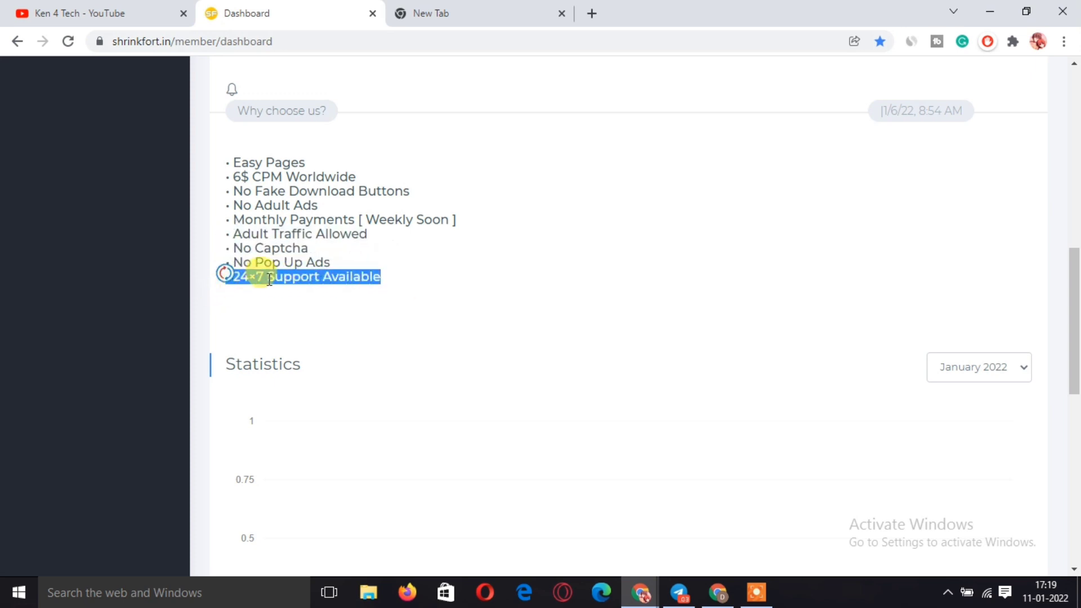
- View the Referrals page and highlight the share of friends' earnings paid by the referral program
scroll(265, 278, "up", 10)
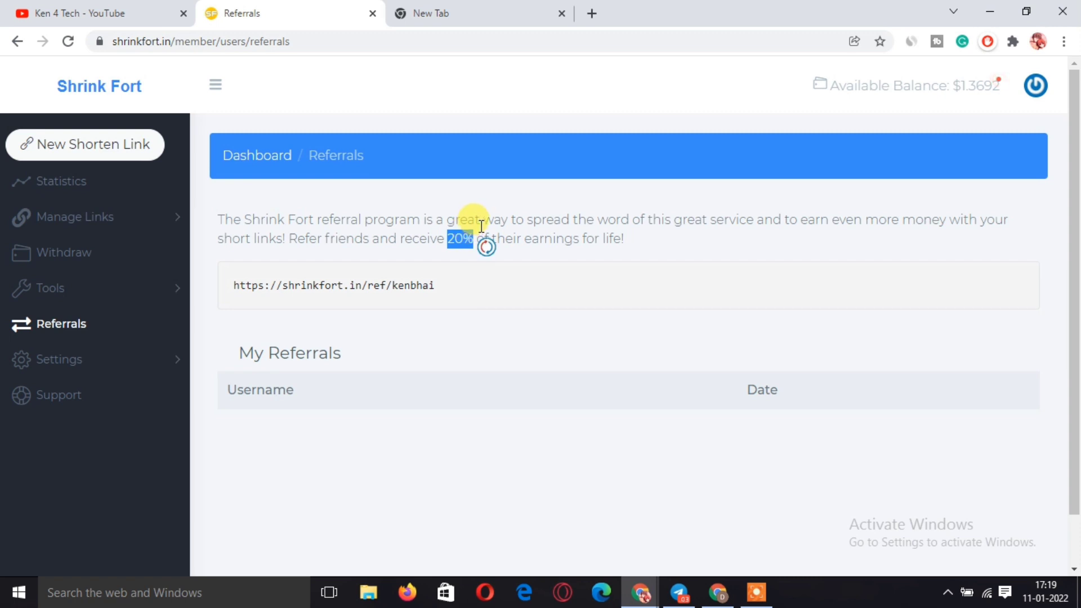
left_click(470, 239)
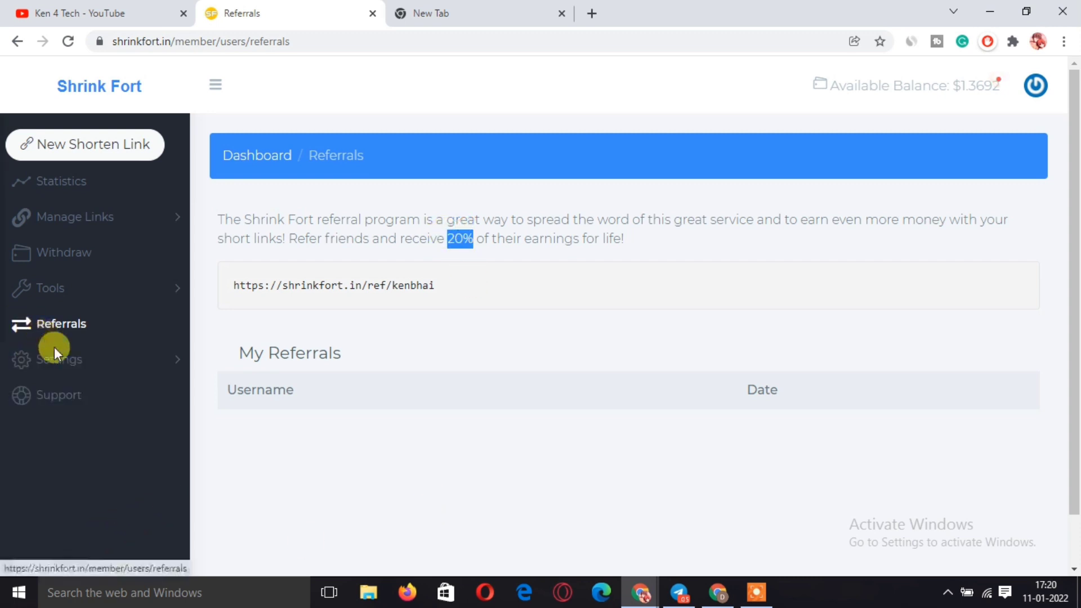
- Open the Profile settings and look through the Billing Address form down to the Withdrawal Info section
left_click(67, 363)
left_click(65, 393)
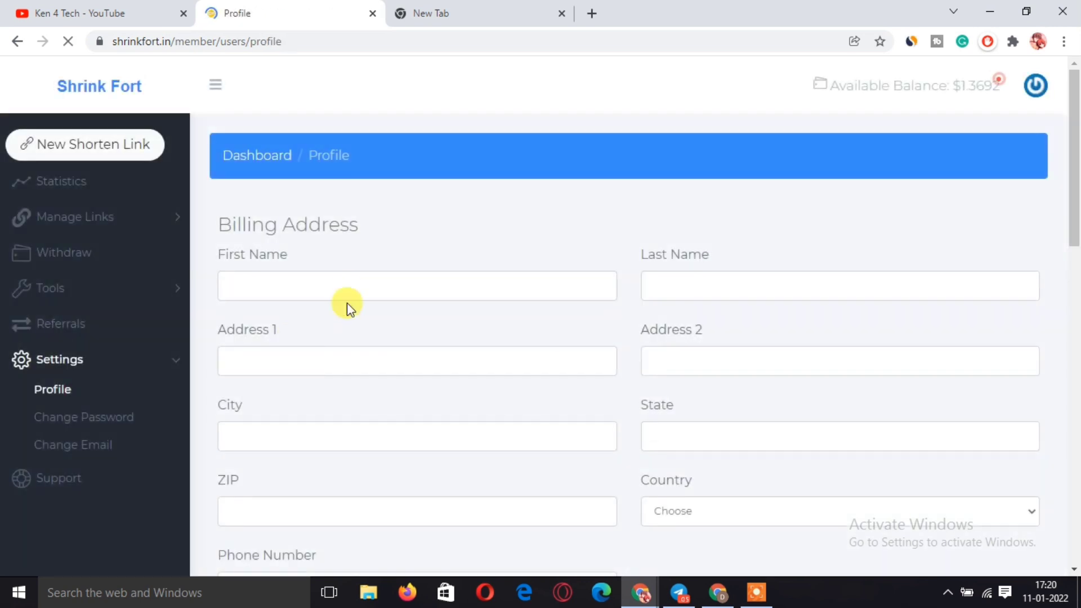
scroll(744, 352, "down", 1)
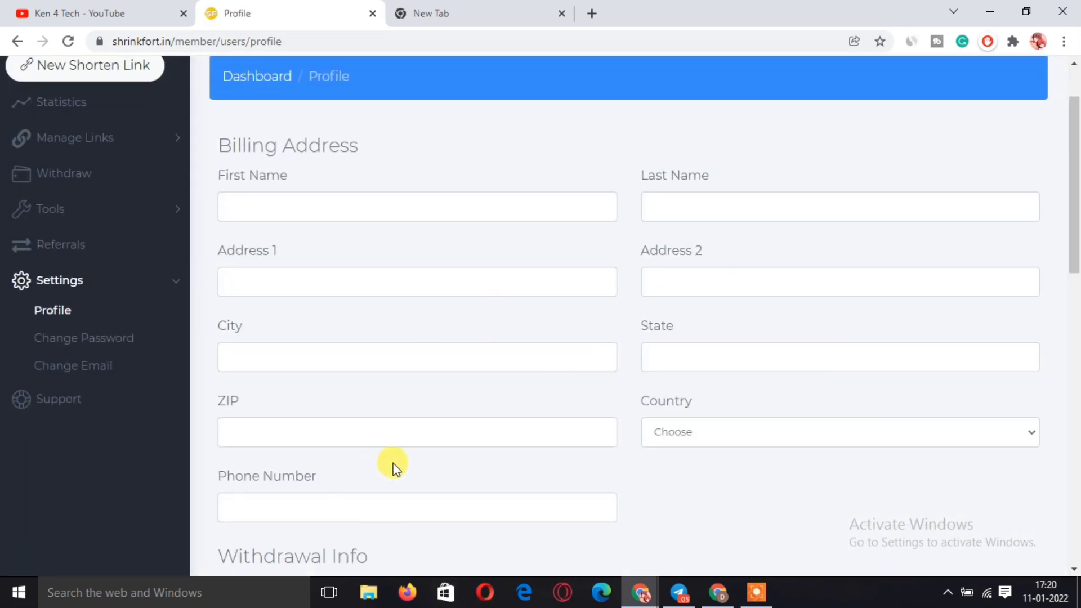
scroll(396, 455, "down", 4)
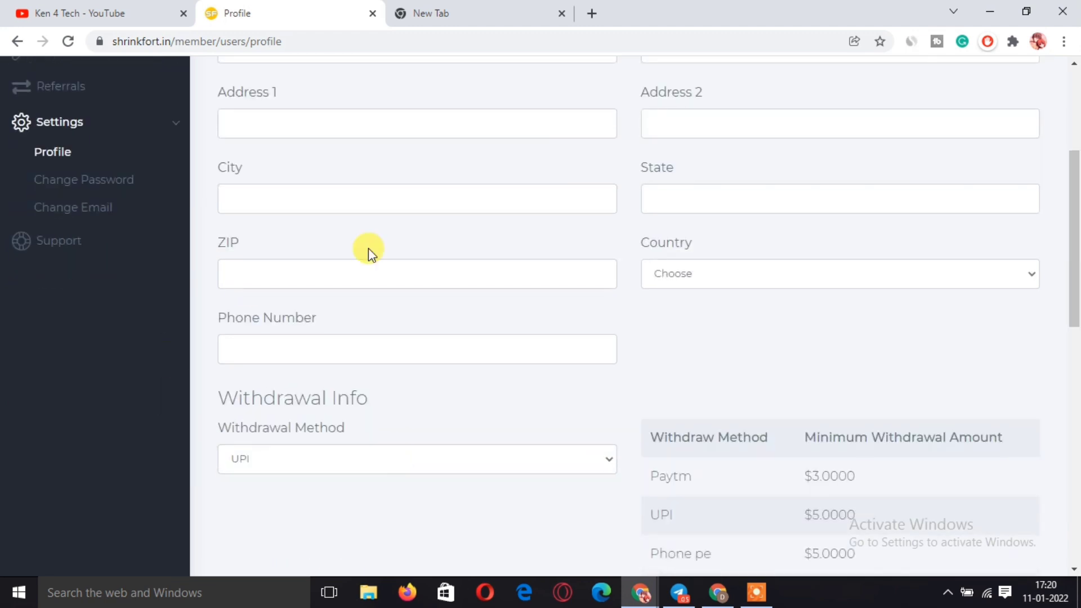
scroll(769, 345, "down", 1)
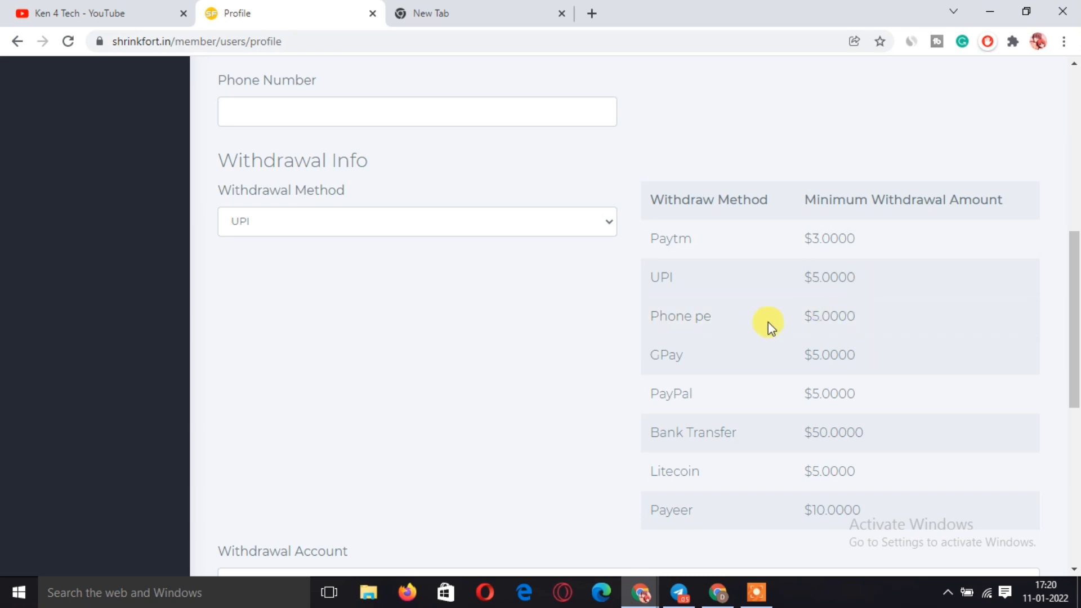
- Examine the minimum withdrawal amounts for the available payment methods, highlighting the GPay amount
left_click_drag(770, 323, 911, 315)
left_click(921, 322)
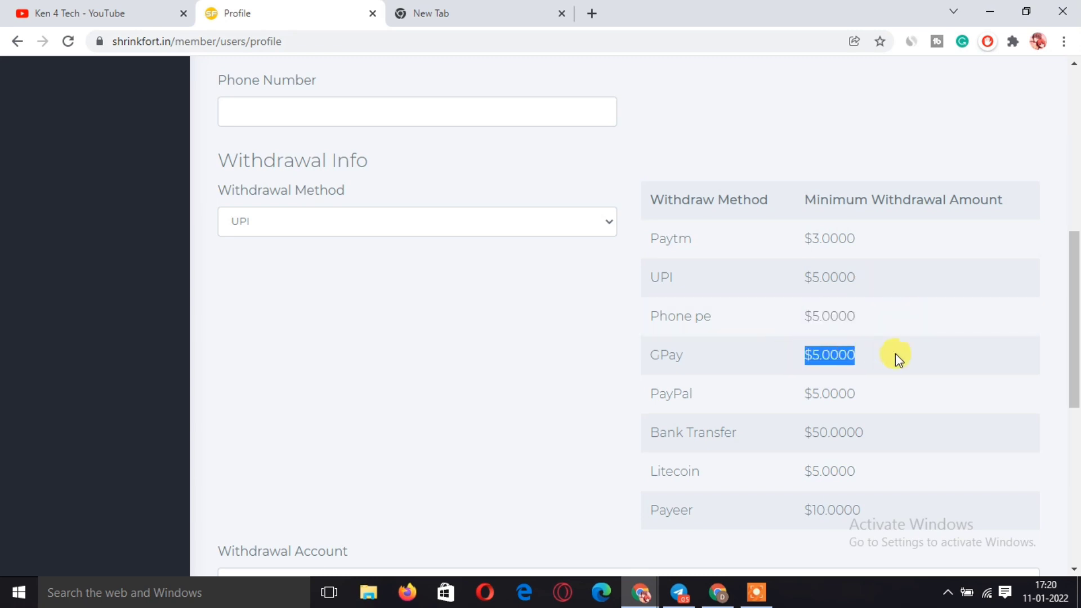
scroll(788, 375, "down", 1)
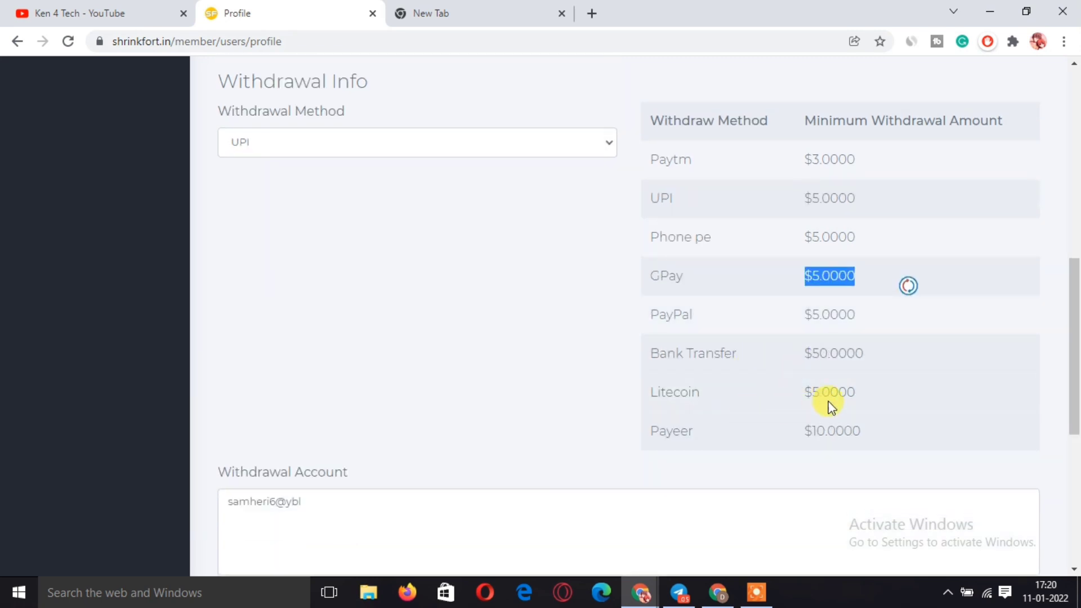
left_click(501, 372)
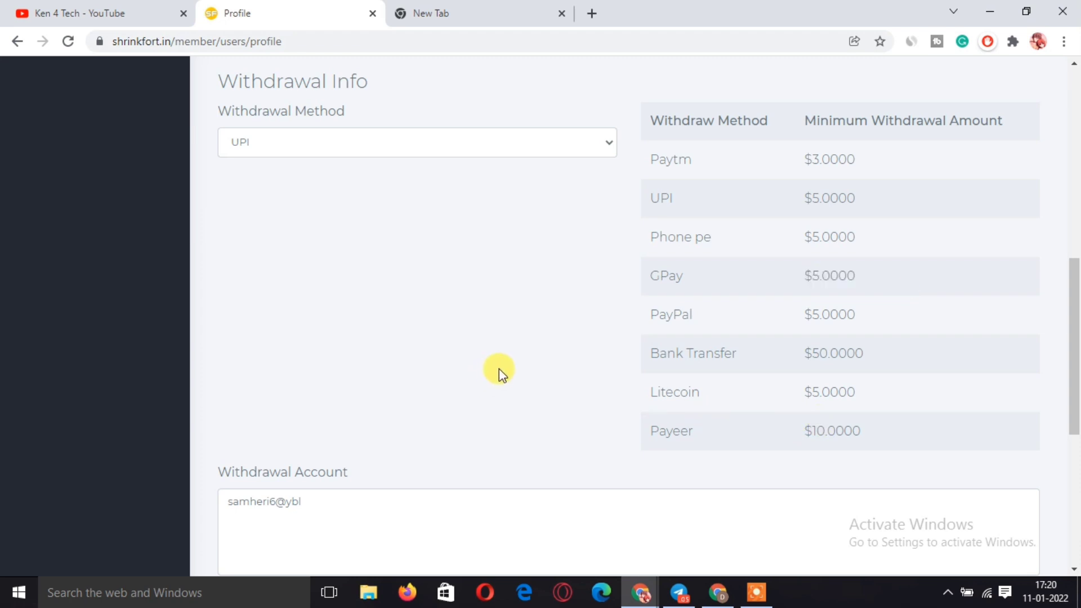
- Choose UPI as the withdrawal method in the Withdrawal Info section
scroll(499, 369, "up", 1)
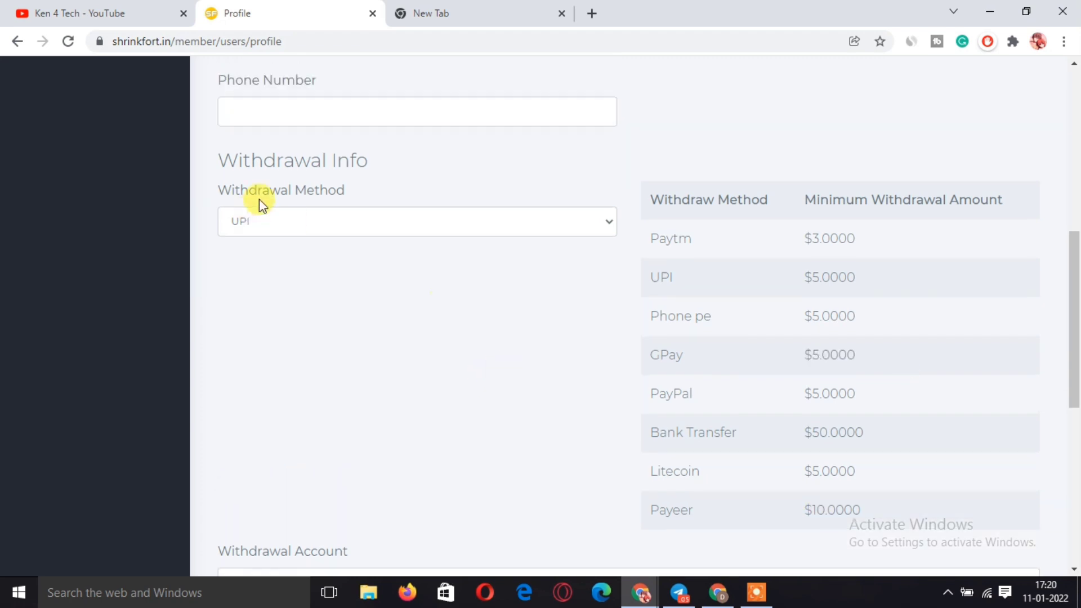
left_click(273, 225)
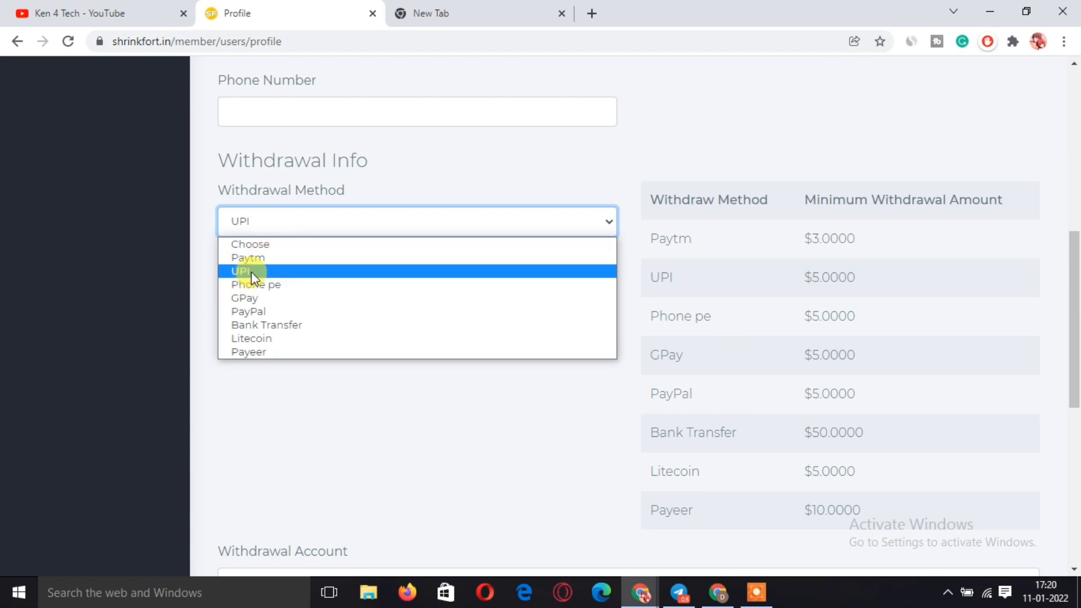
left_click(251, 271)
left_click(261, 225)
left_click(246, 270)
- Check the withdrawal account entry against the instructions and submit the profile
scroll(263, 303, "down", 5)
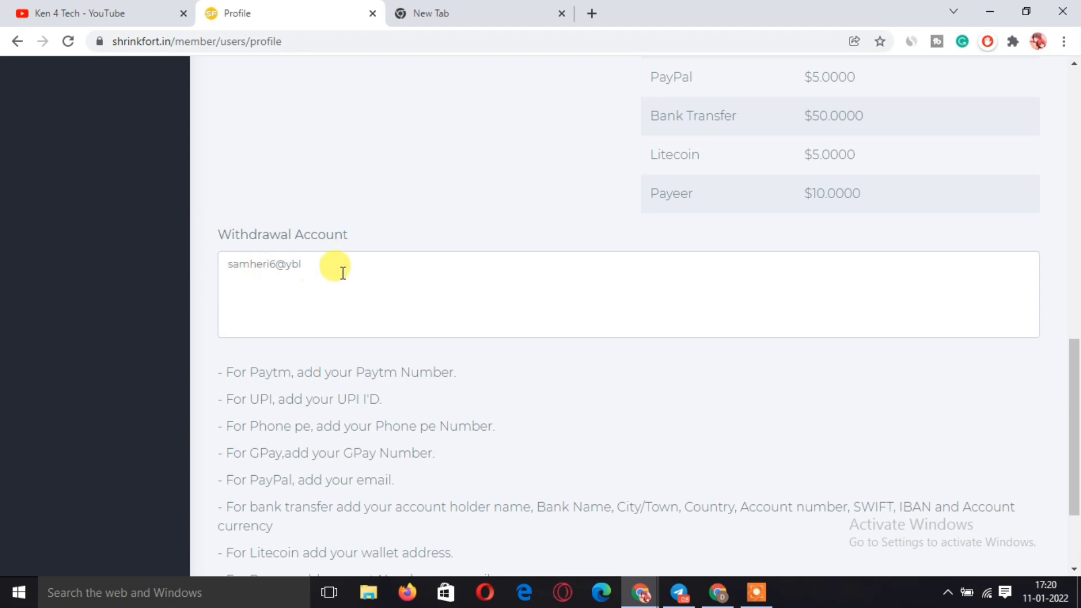
left_click_drag(344, 272, 181, 248)
scroll(227, 512, "down", 3)
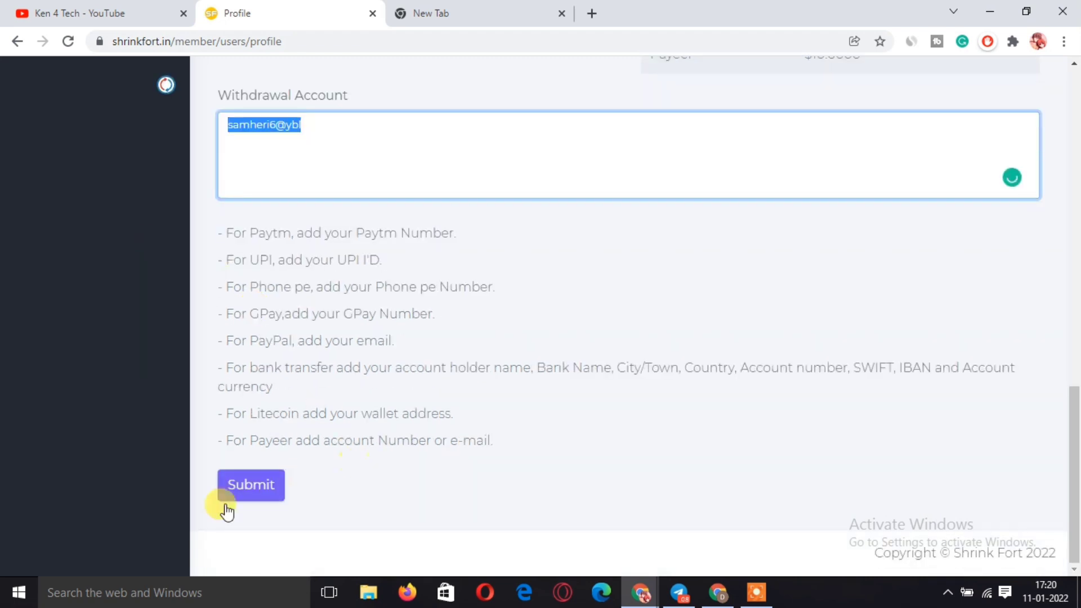
left_click(266, 484)
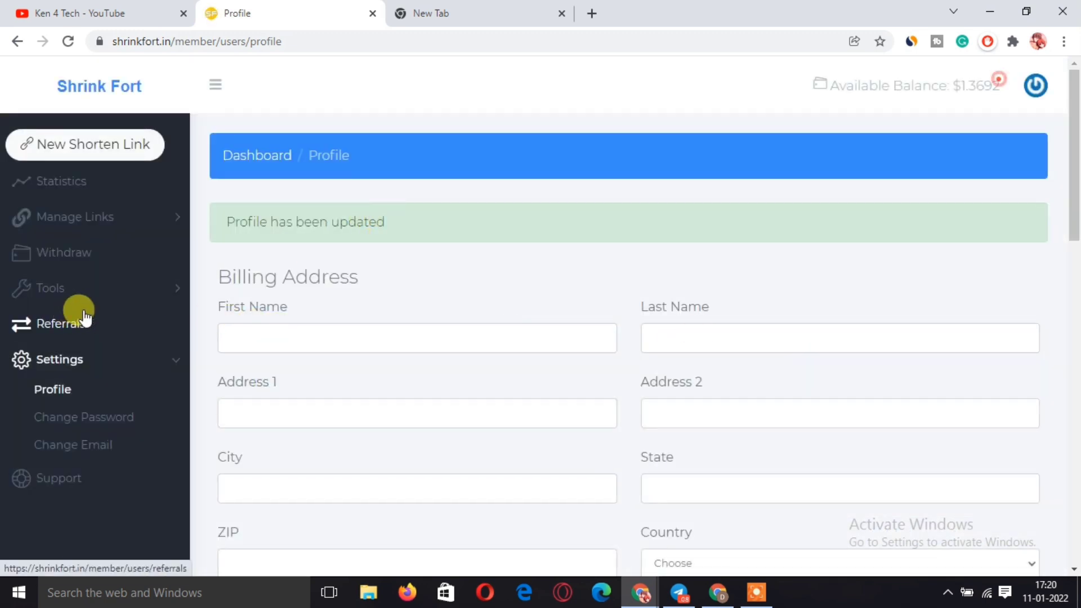
- Return to the dashboard statistics and shorten google.com as a new link on the shrinkfort.in domain
left_click(92, 181)
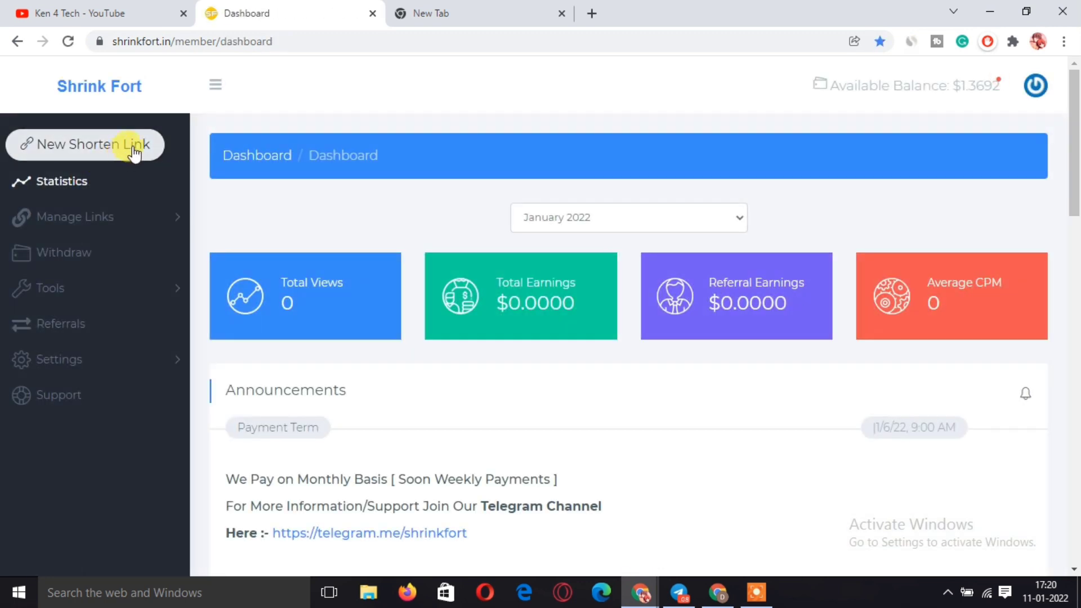
left_click(144, 142)
left_click(281, 217)
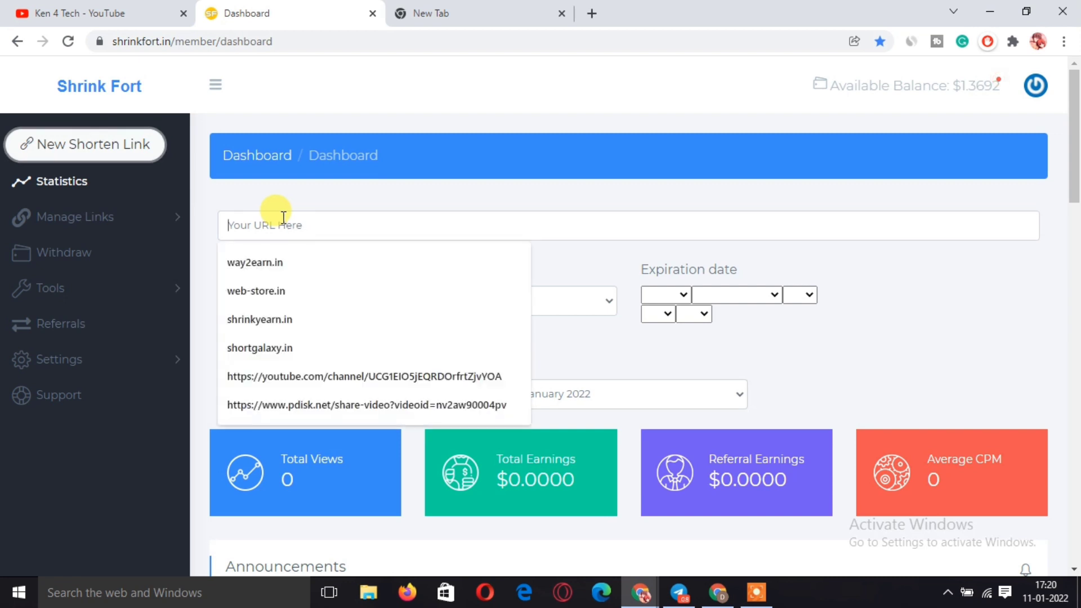
type("goo")
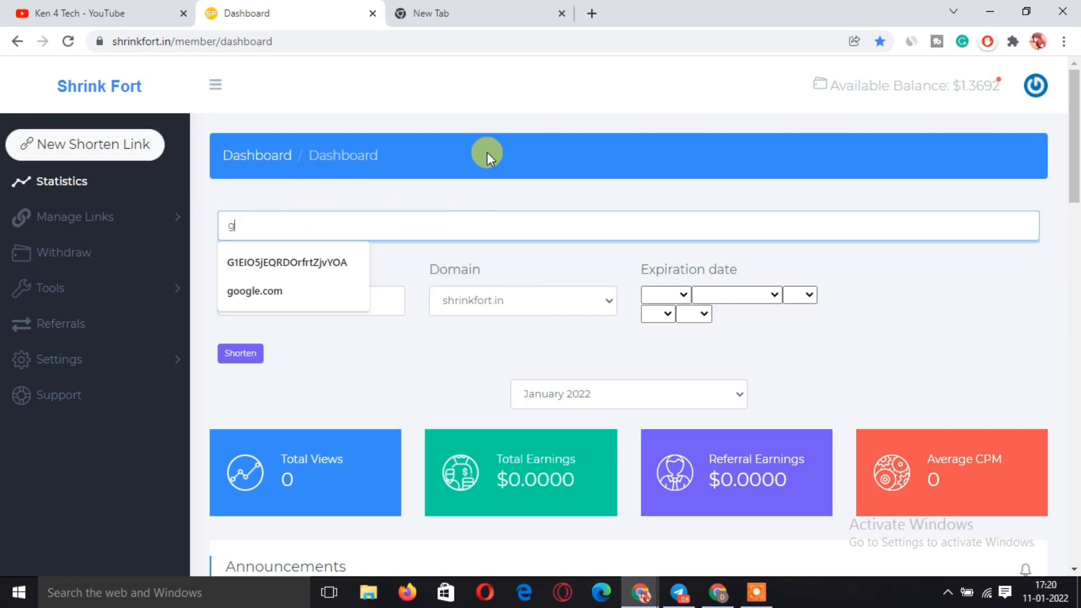
left_click(254, 262)
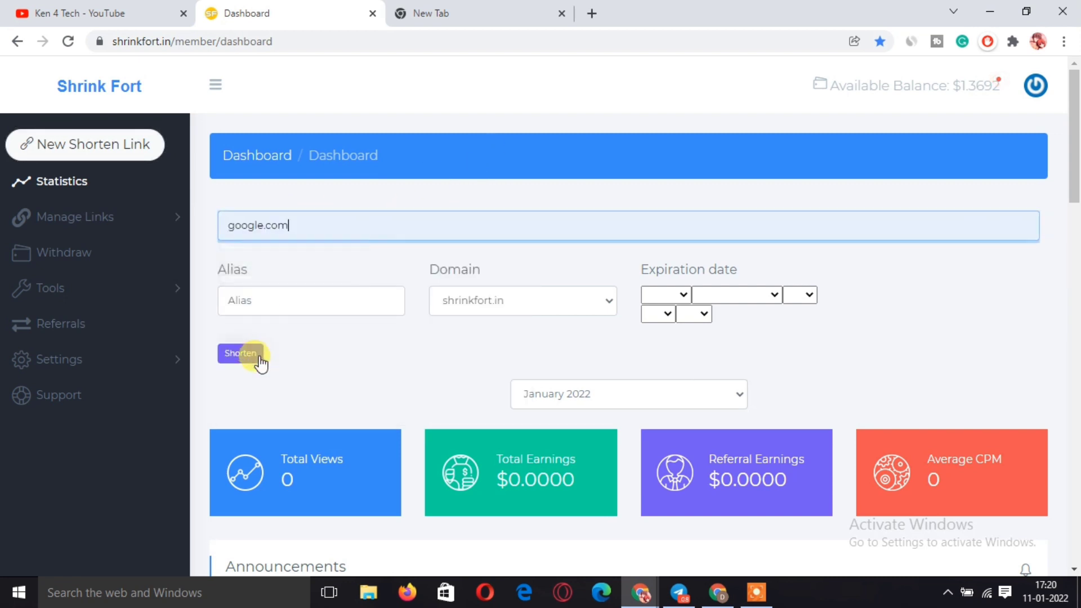
left_click(257, 355)
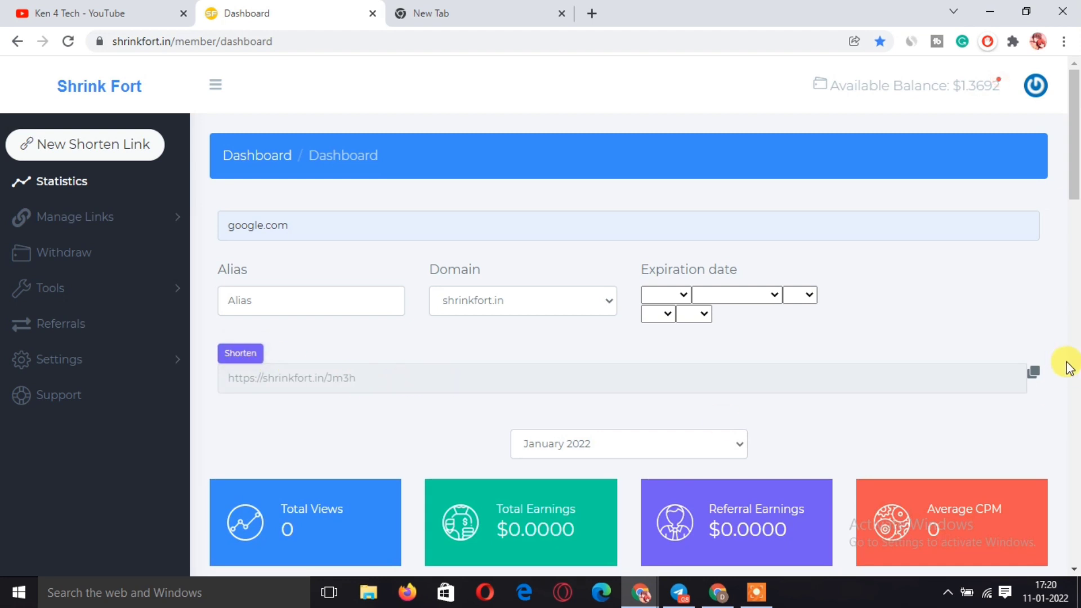
- Copy the generated short link and open it in the other Chrome window
left_click(1034, 372)
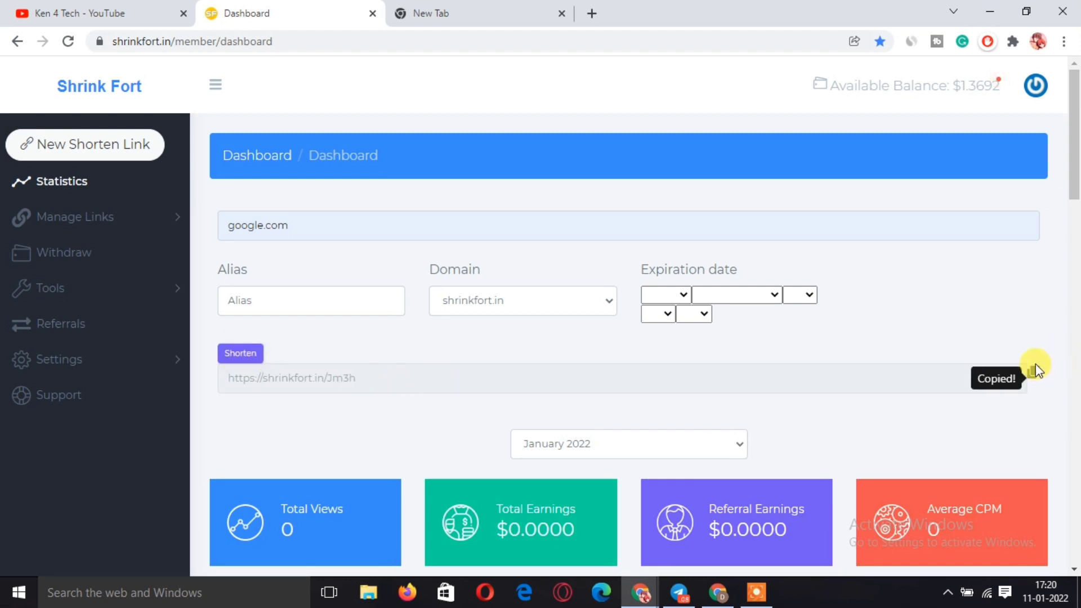
left_click(718, 593)
right_click(160, 41)
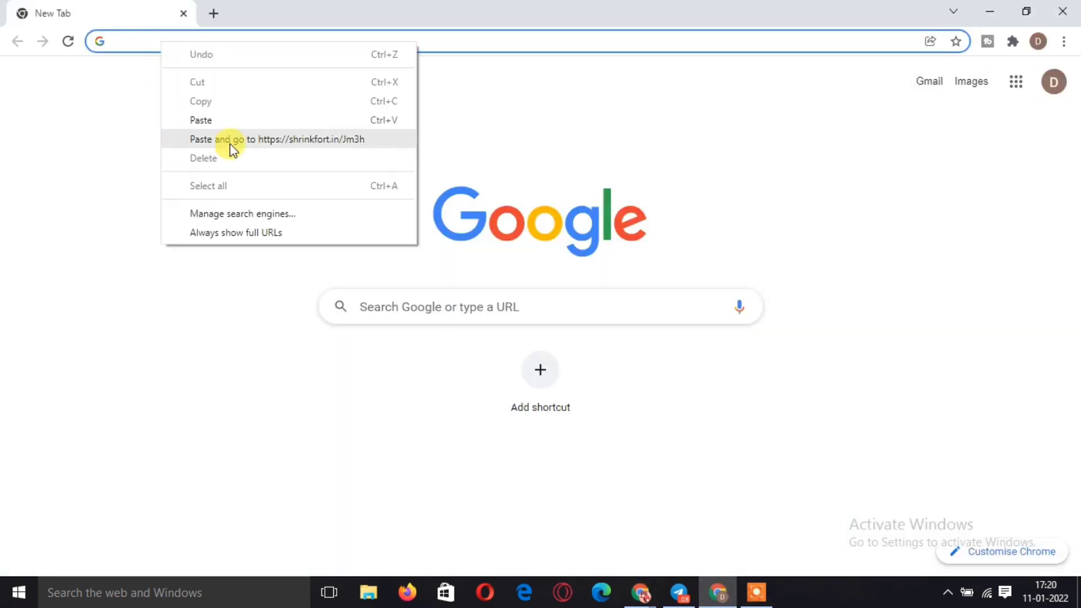
left_click(253, 135)
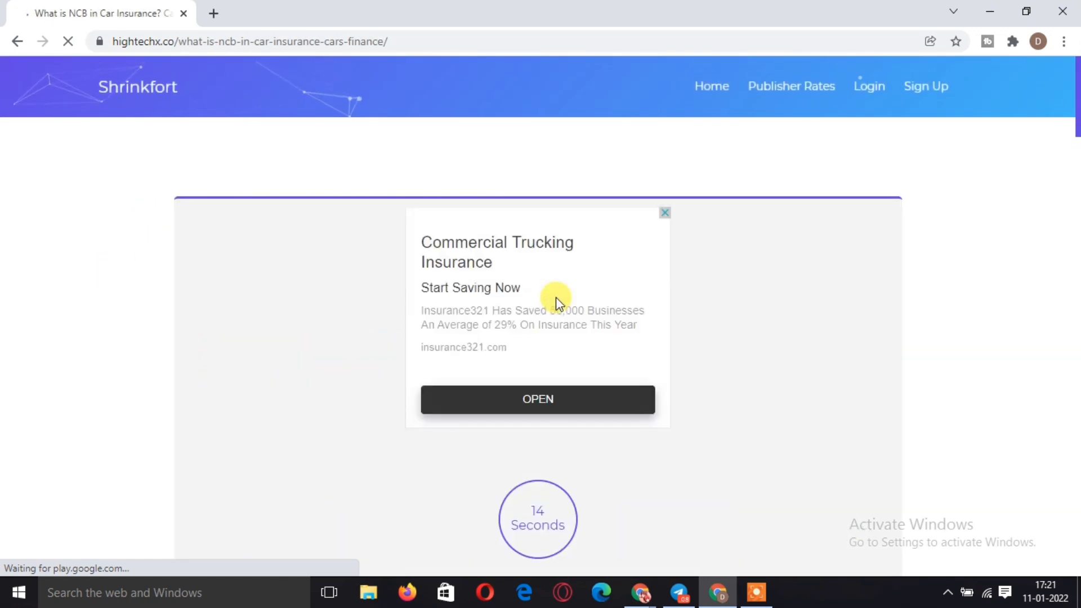
- Examine the short link's landing page, including its countdown timer, ad placements and insurance article
scroll(558, 296, "down", 2)
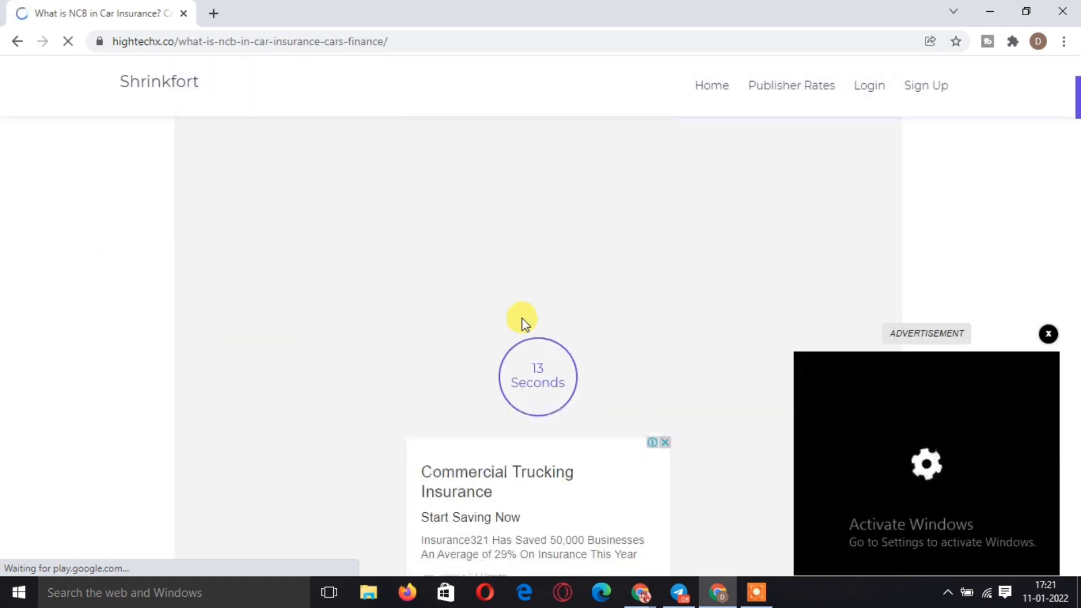
scroll(526, 313, "down", 1)
scroll(521, 311, "up", 3)
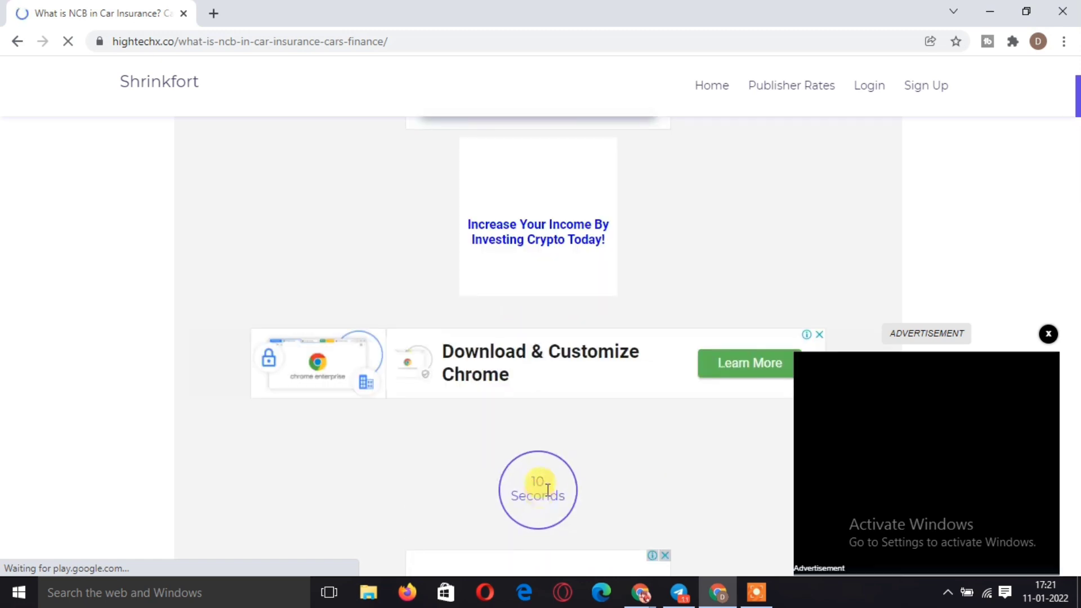
scroll(597, 404, "down", 3)
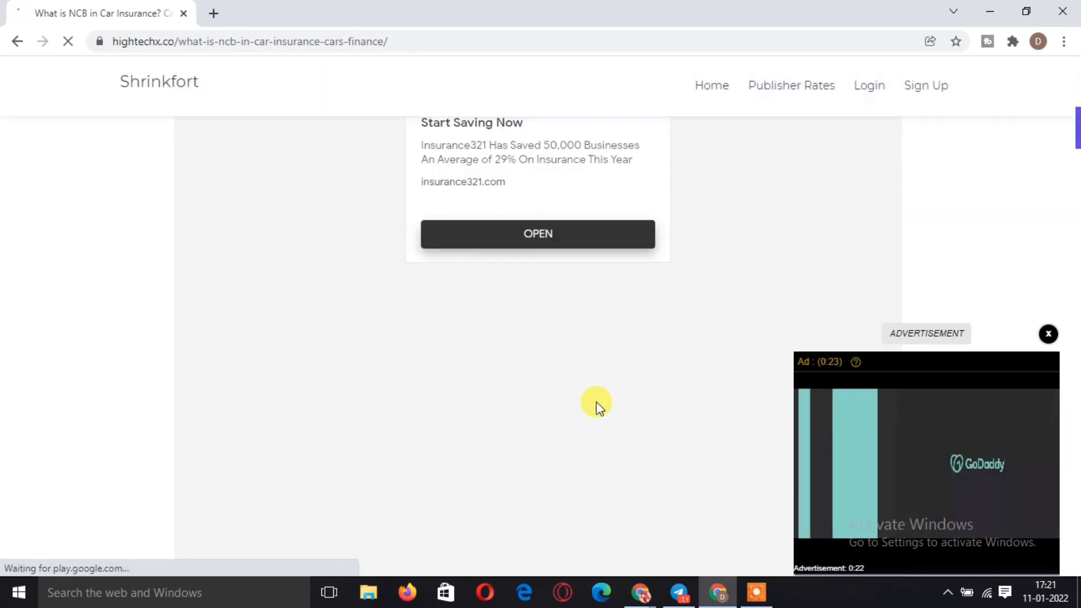
scroll(597, 402, "down", 20)
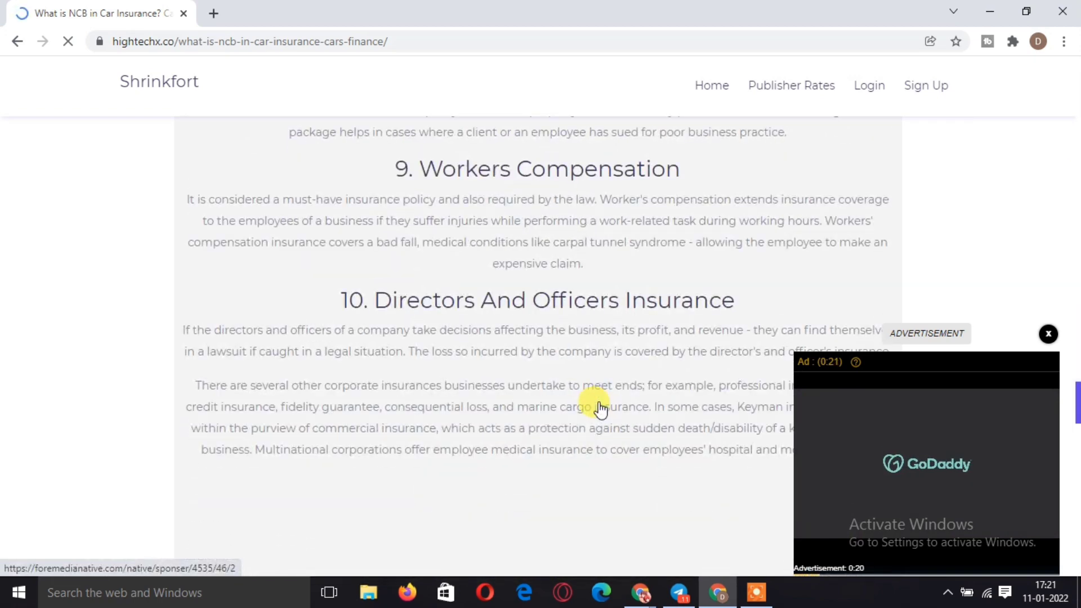
scroll(600, 407, "down", 10)
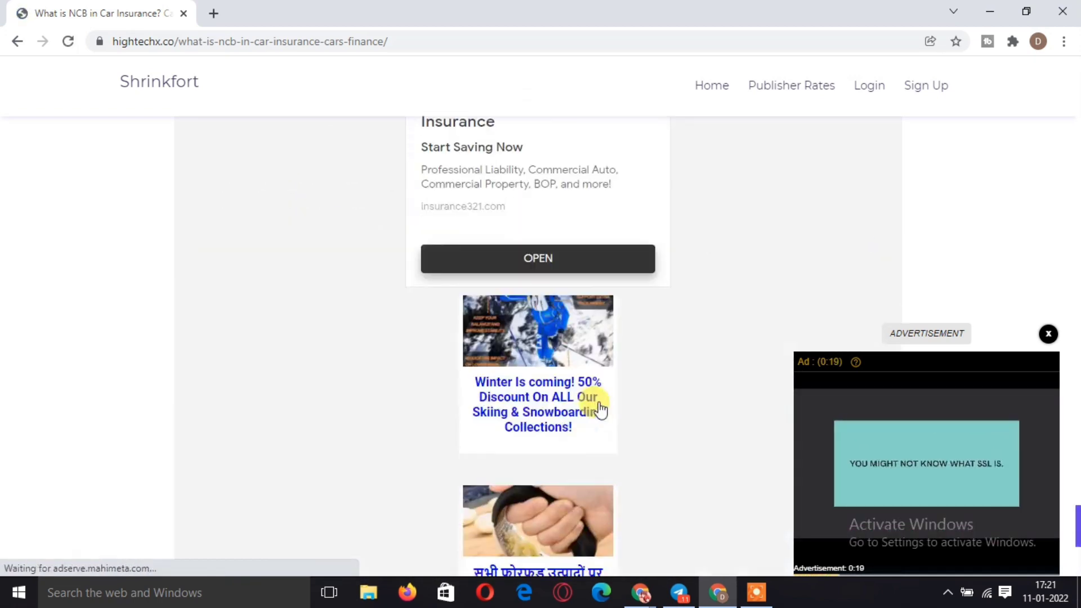
scroll(601, 409, "up", 10)
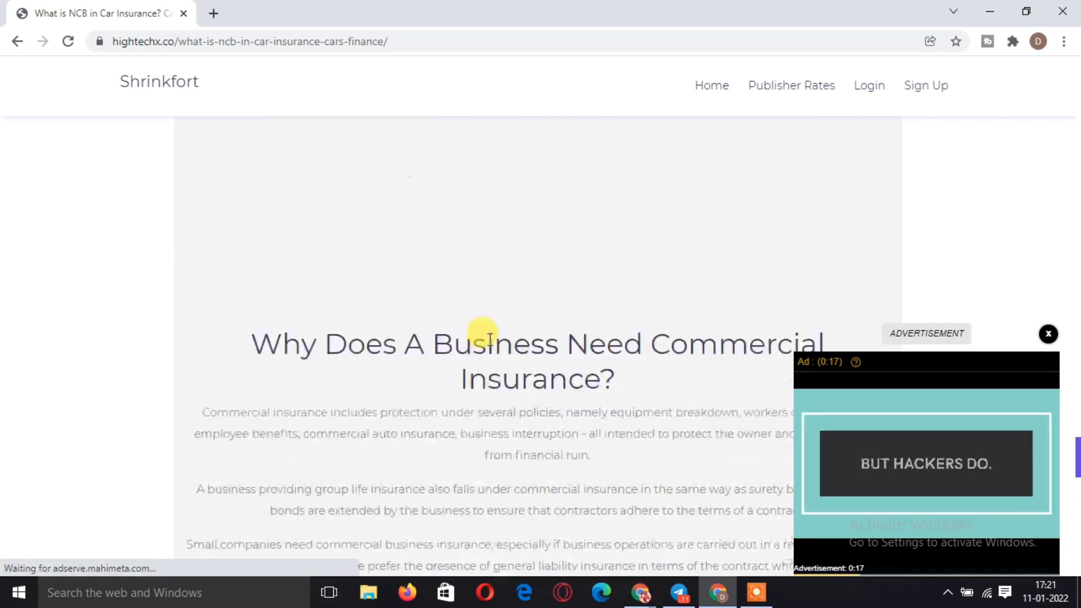
scroll(490, 338, "up", 20)
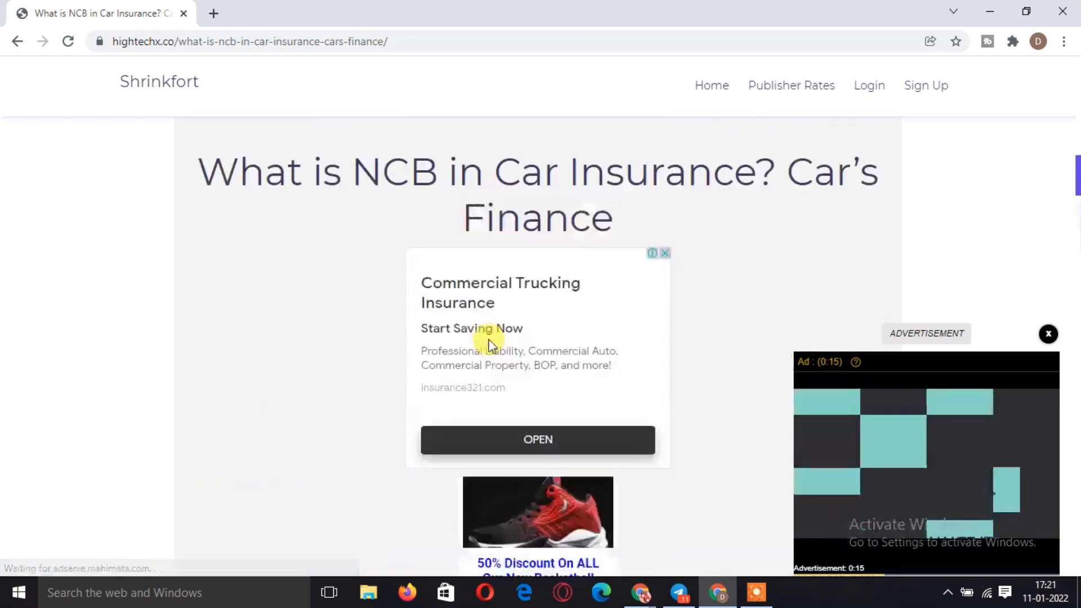
- Close the floating video ad and continue from the NCB car insurance article to the short link's next page
left_click(1048, 334)
scroll(817, 301, "down", 2)
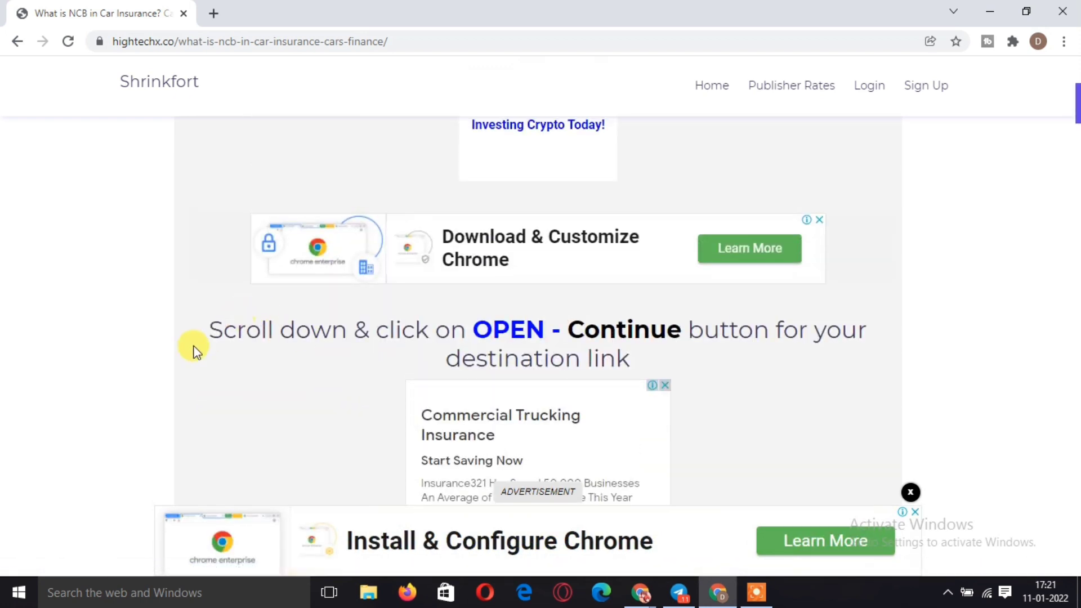
left_click_drag(195, 341, 710, 360)
scroll(710, 358, "down", 20)
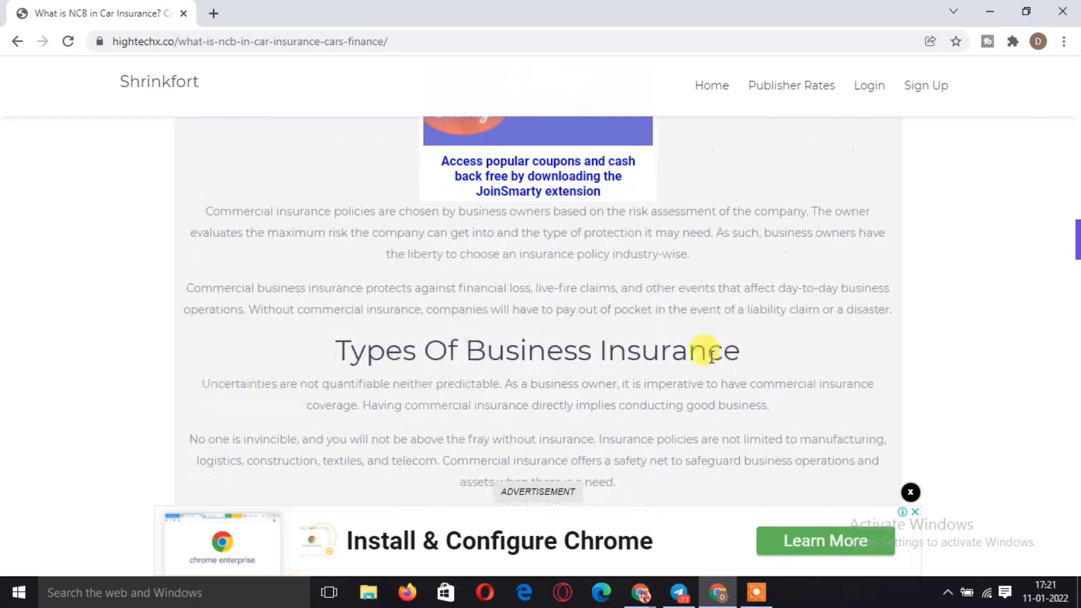
scroll(712, 357, "down", 20)
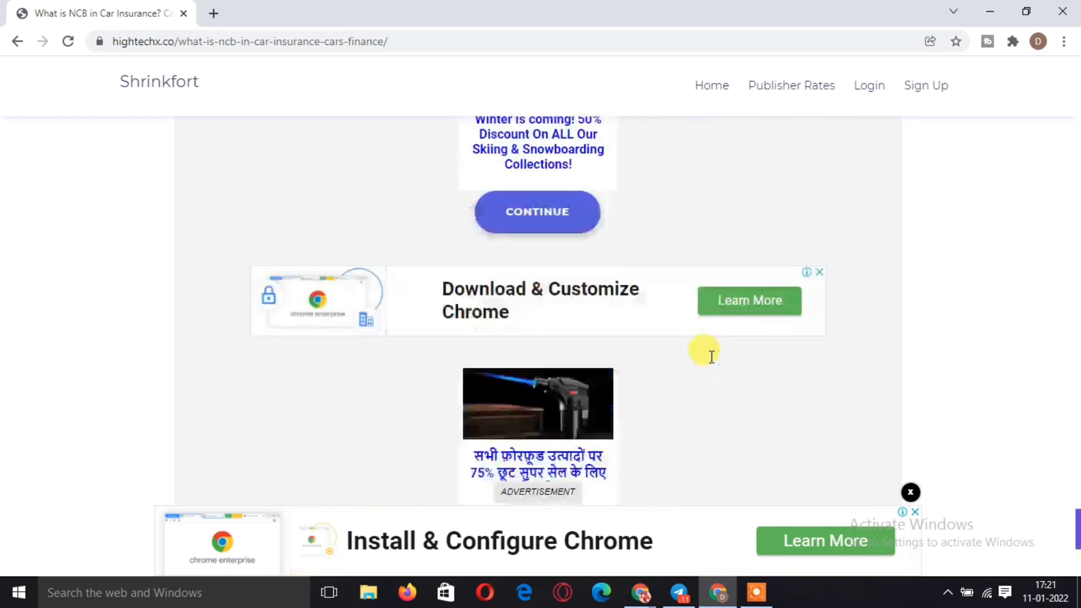
left_click(526, 367)
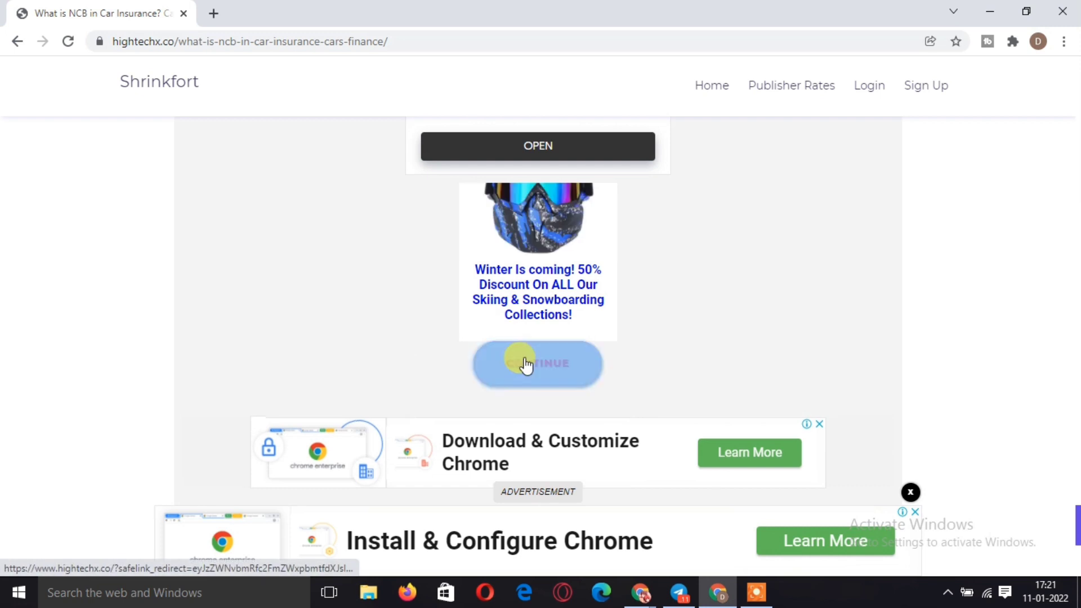
left_click(571, 385)
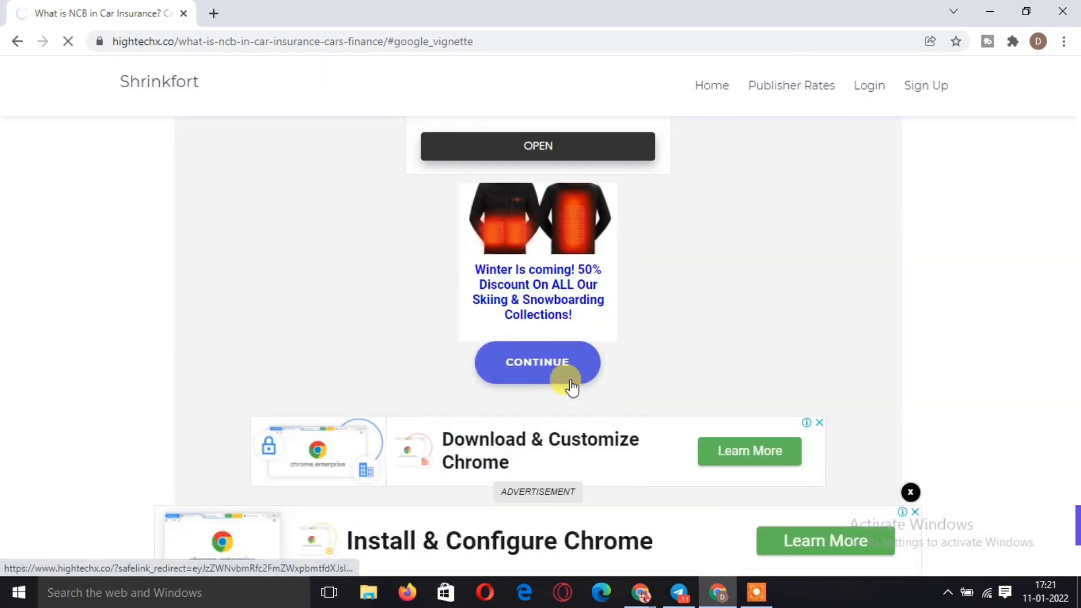
- Examine the second landing page's video ad, countdown timer and What Is insurance article while waiting for the timer to finish
scroll(570, 384, "down", 4)
scroll(571, 385, "up", 4)
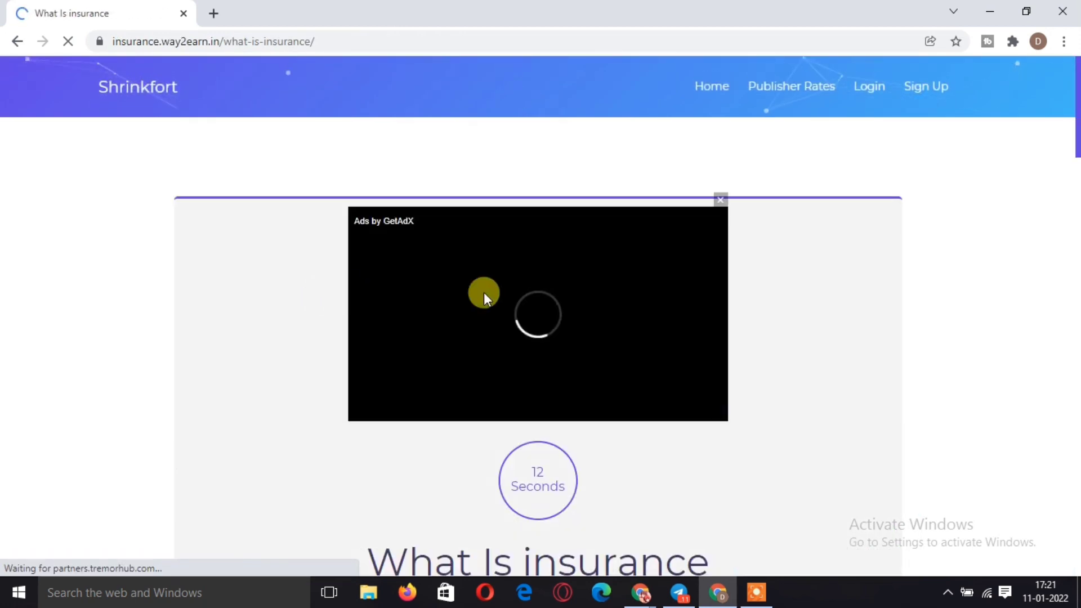
scroll(484, 294, "down", 5)
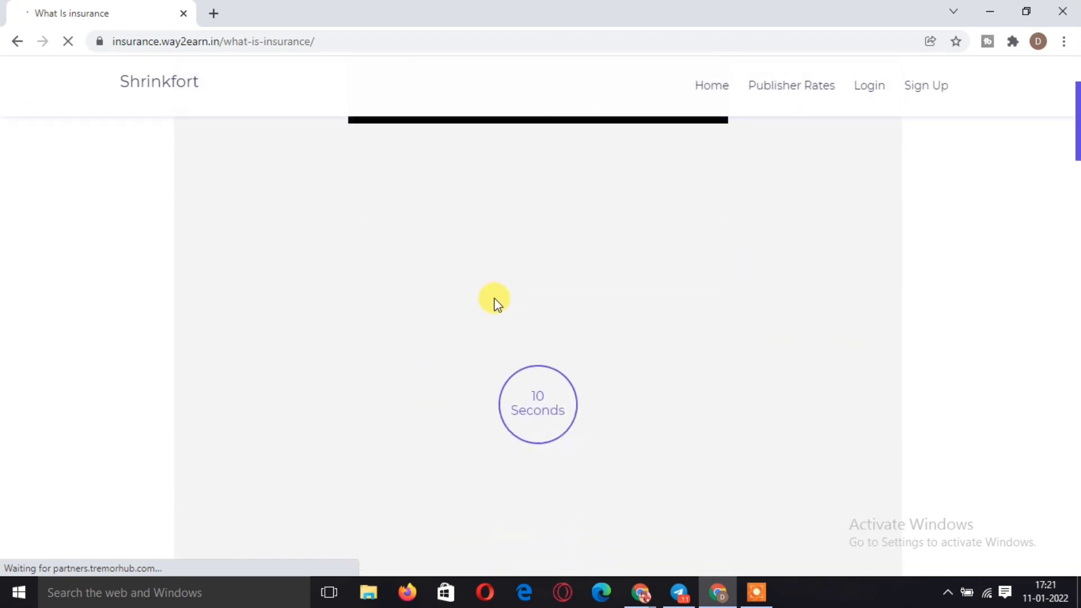
double_click(540, 409)
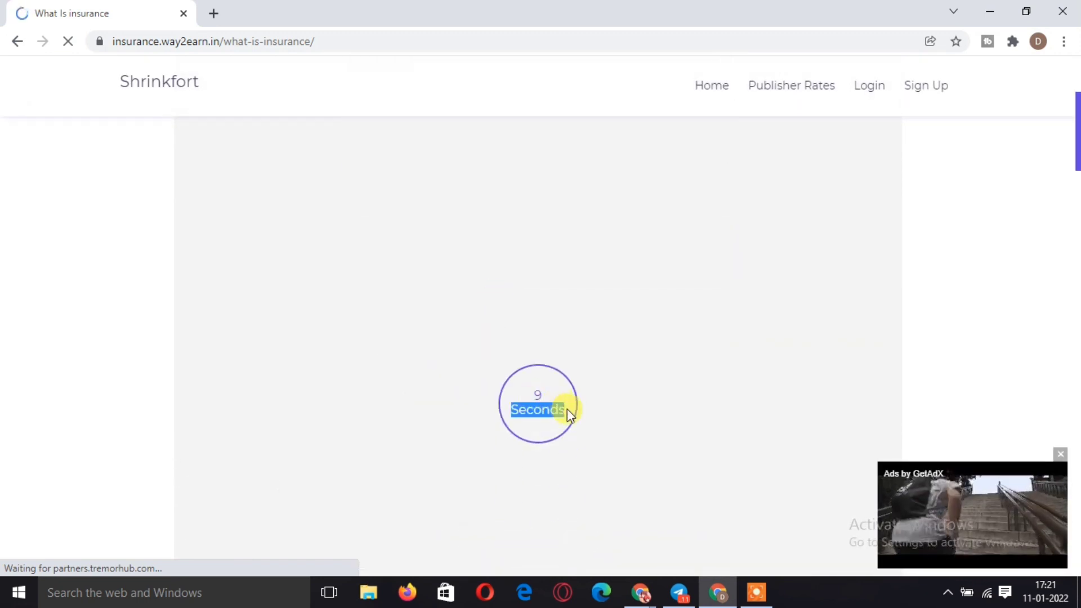
left_click(521, 405)
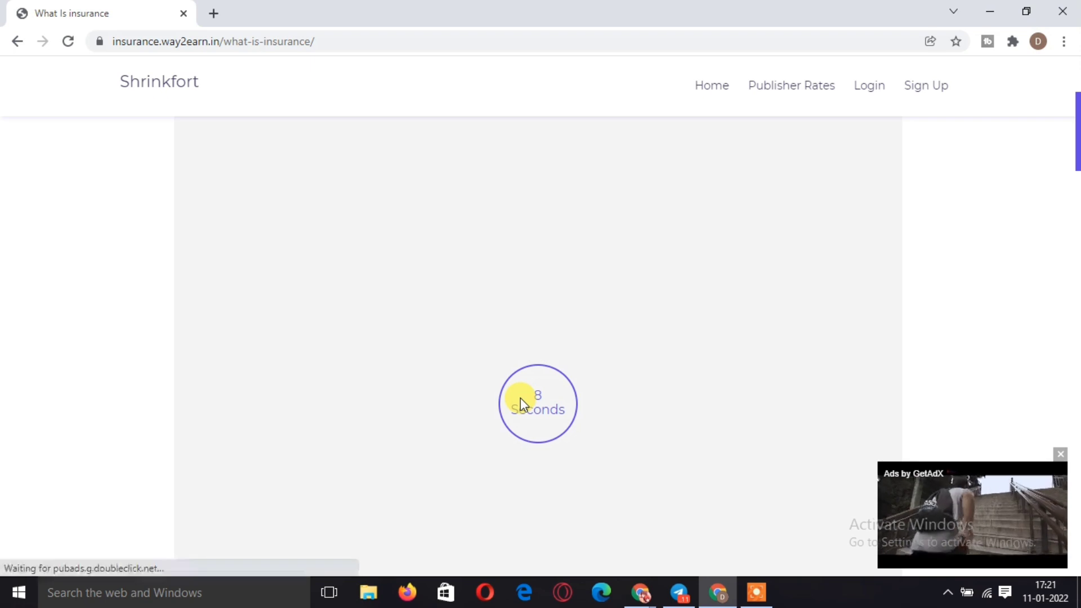
scroll(550, 399, "down", 3)
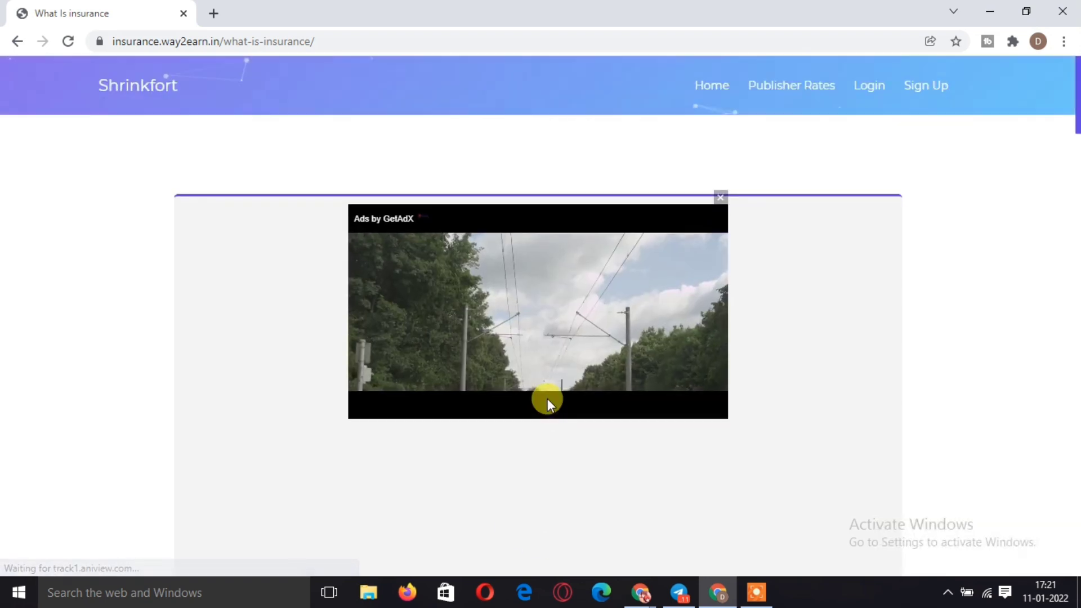
scroll(558, 346, "down", 17)
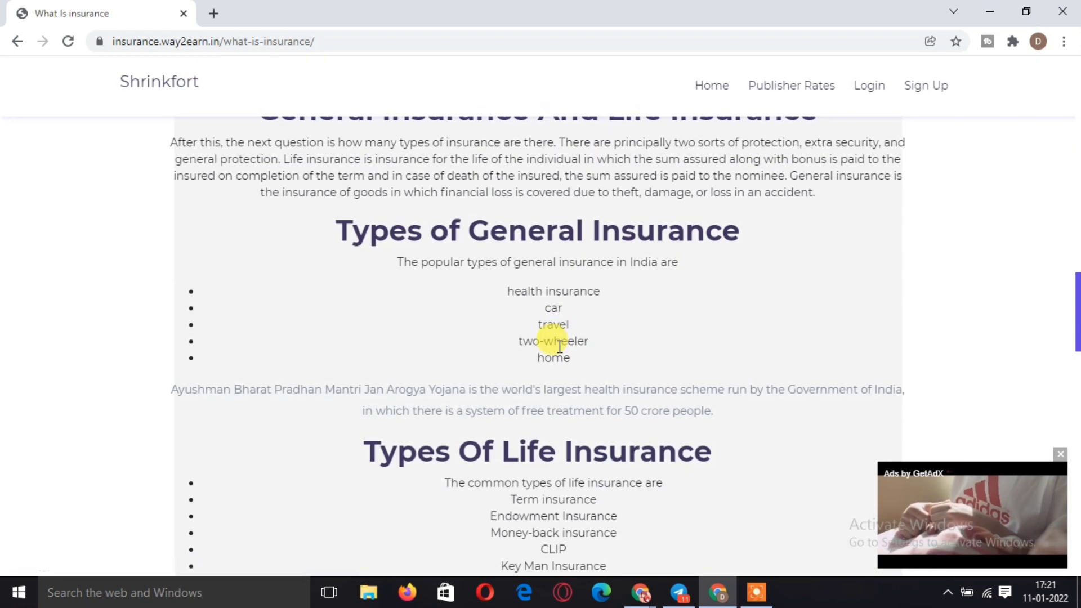
scroll(557, 346, "up", 11)
scroll(555, 343, "up", 7)
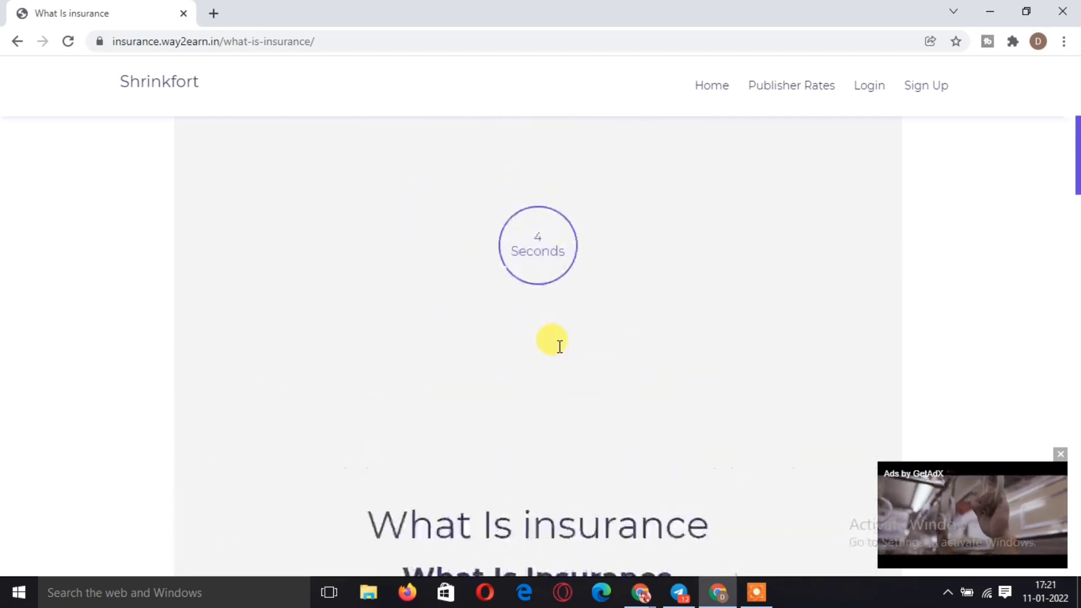
left_click_drag(559, 252, 538, 231)
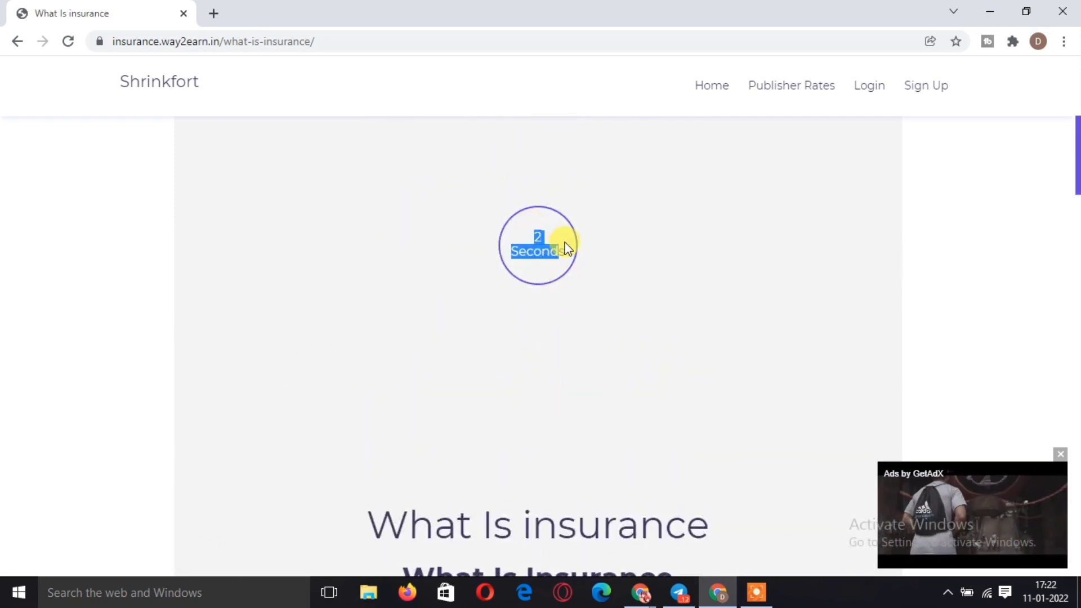
left_click(568, 258)
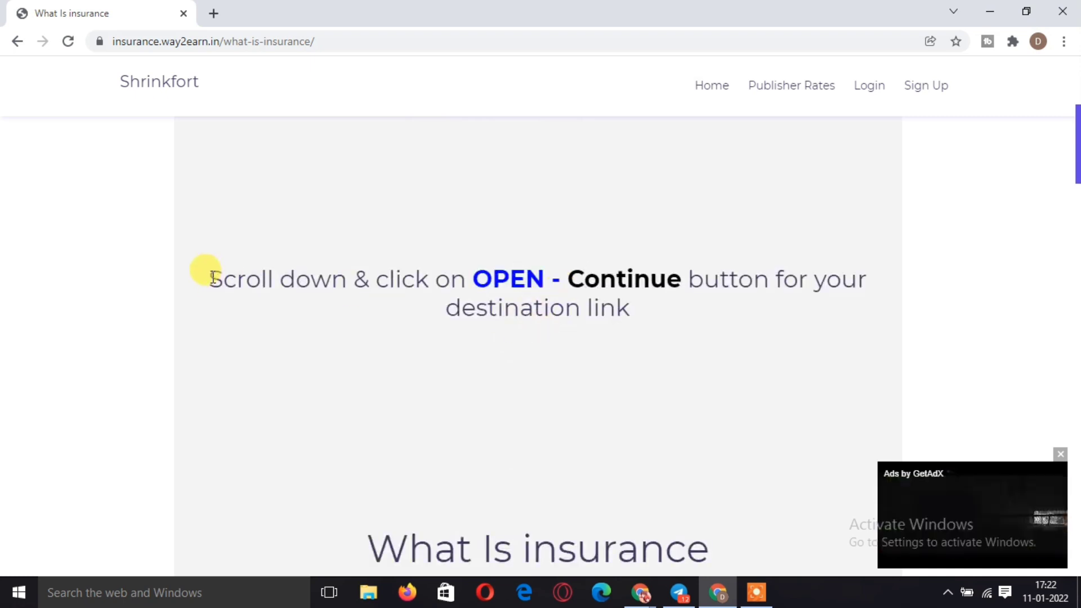
- Read the destination-link instruction and continue past the second landing page, dismissing the pop-up ad
left_click_drag(213, 278, 374, 278)
left_click(403, 398)
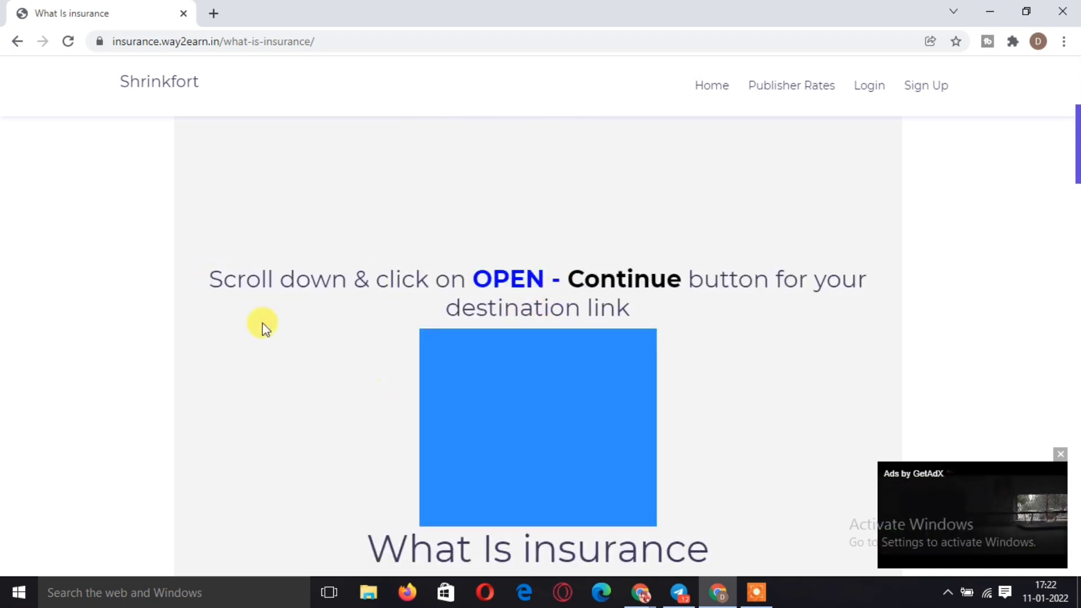
left_click(213, 278)
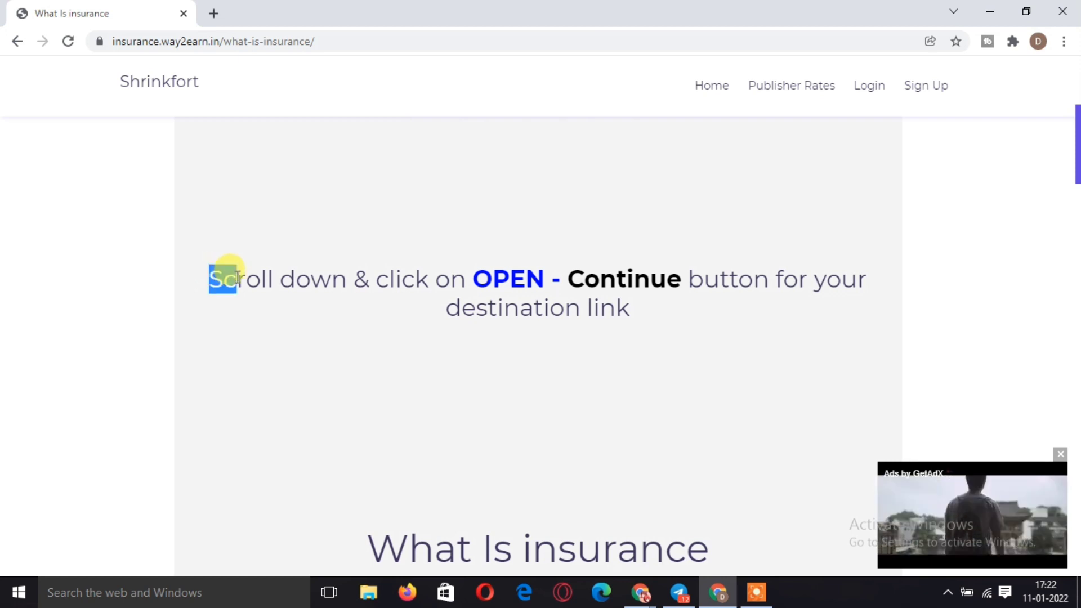
left_click_drag(237, 277, 763, 316)
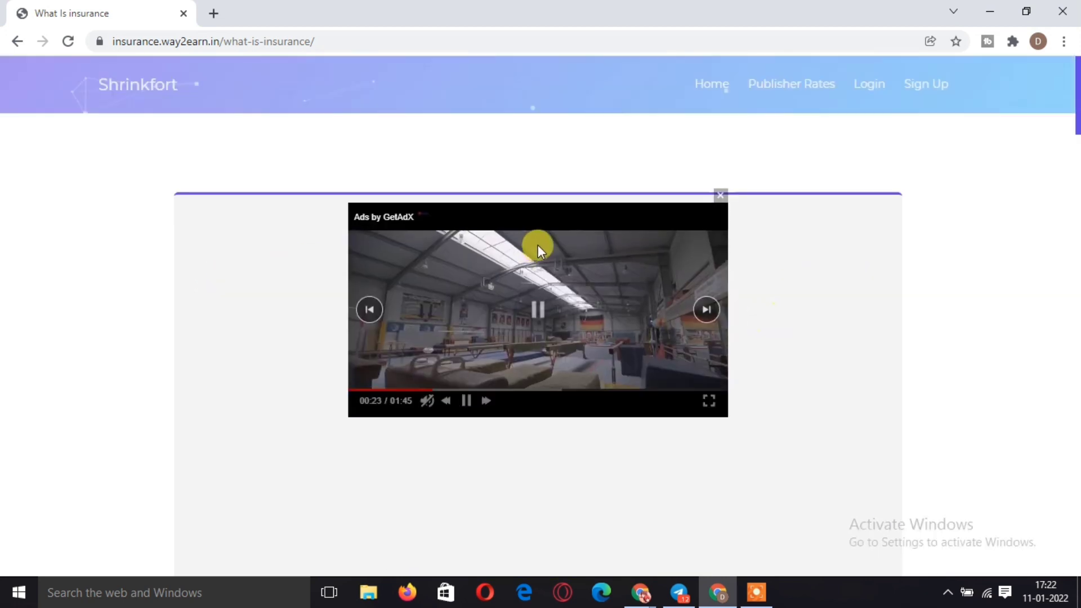
scroll(538, 245, "down", 20)
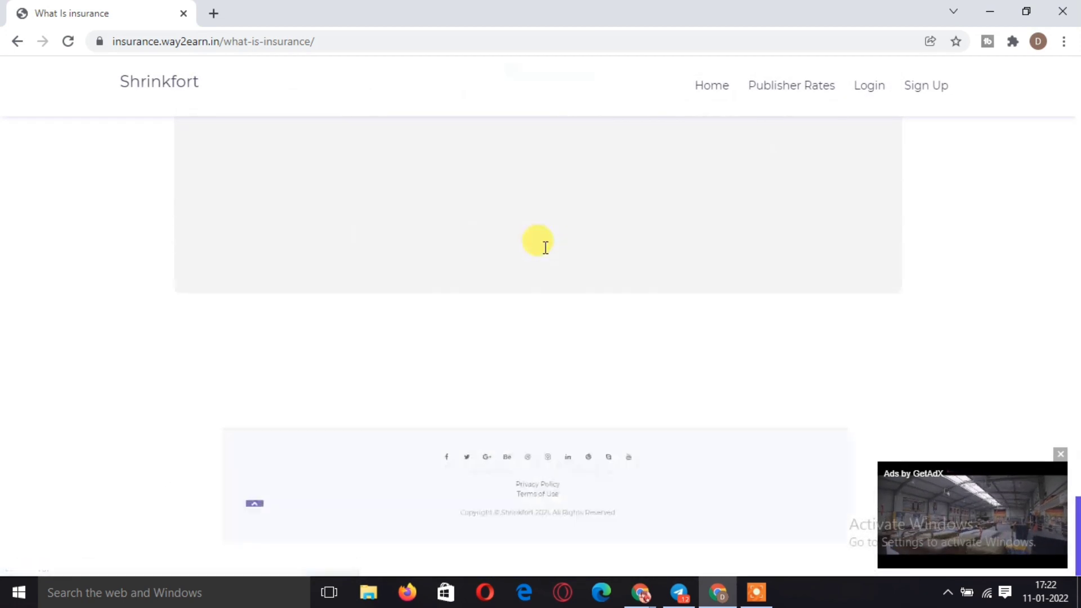
scroll(546, 248, "up", 3)
left_click(541, 379)
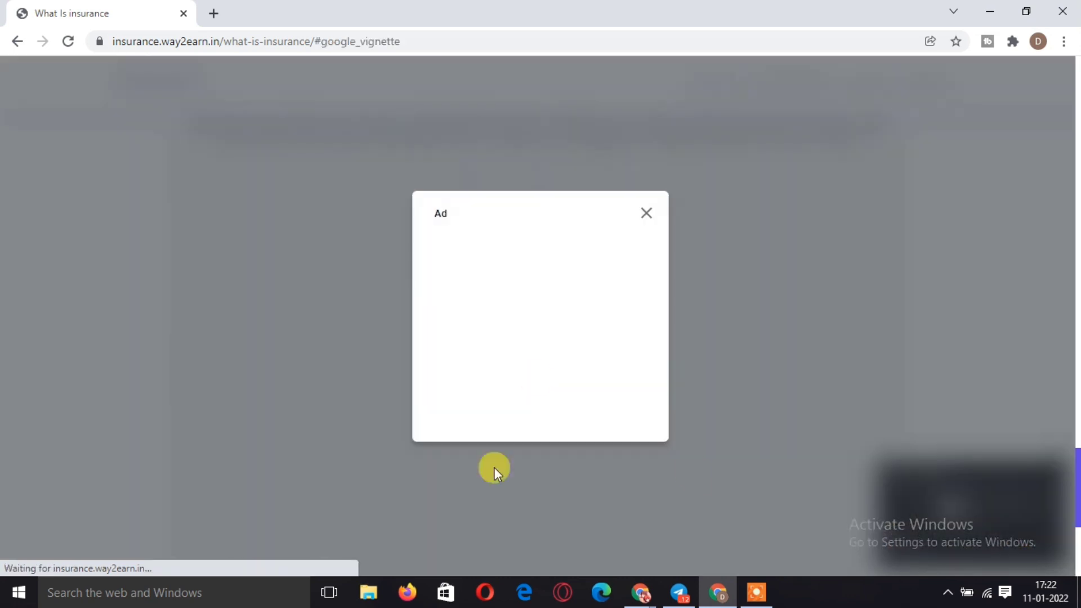
left_click(646, 214)
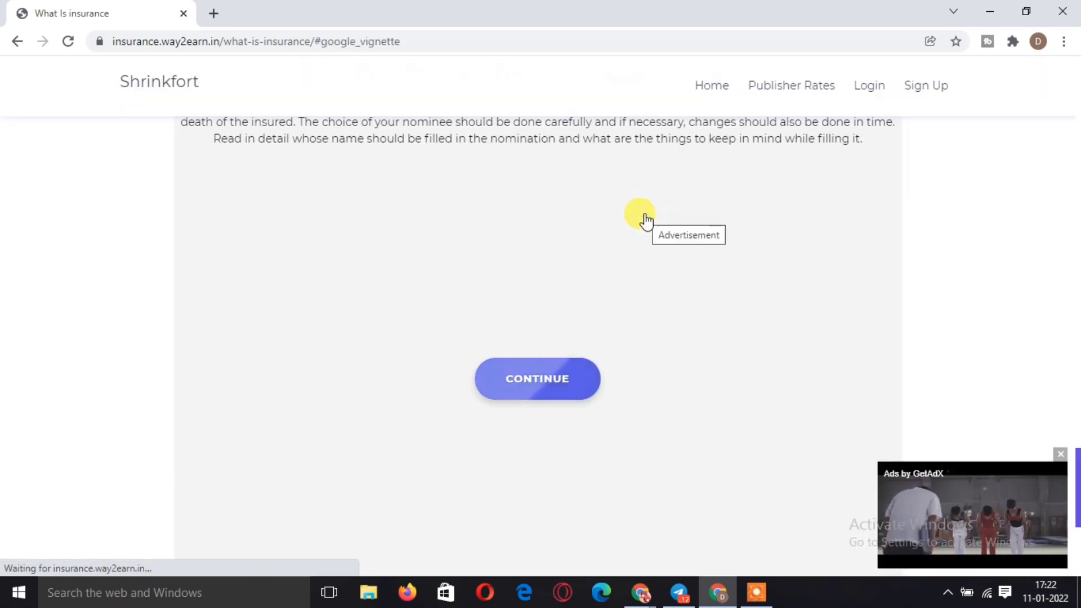
left_click(557, 380)
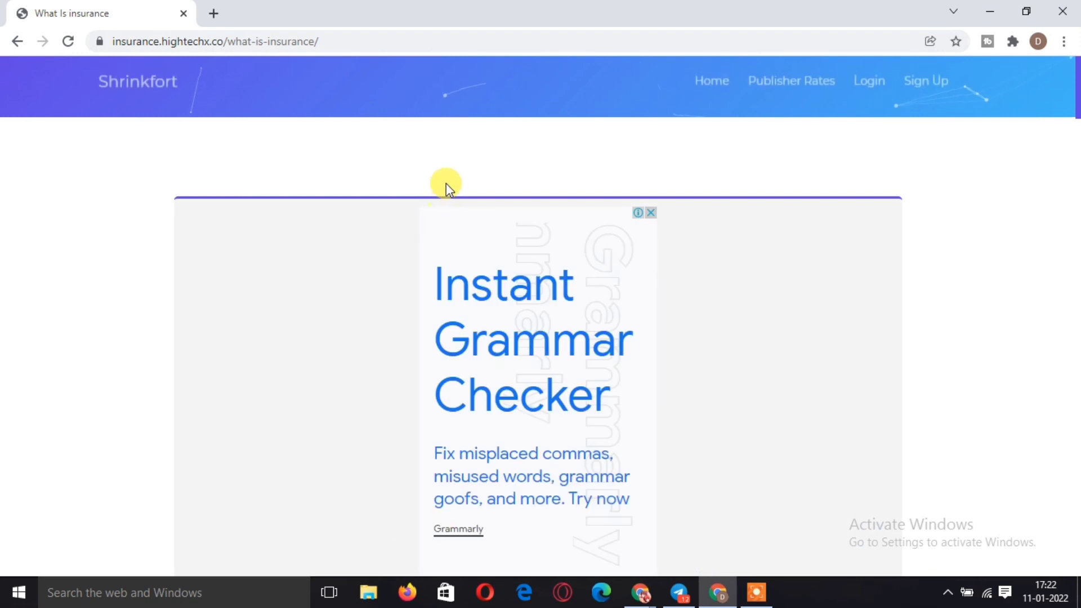
- Examine the third landing page's countdown timer and ad placements
scroll(446, 184, "down", 10)
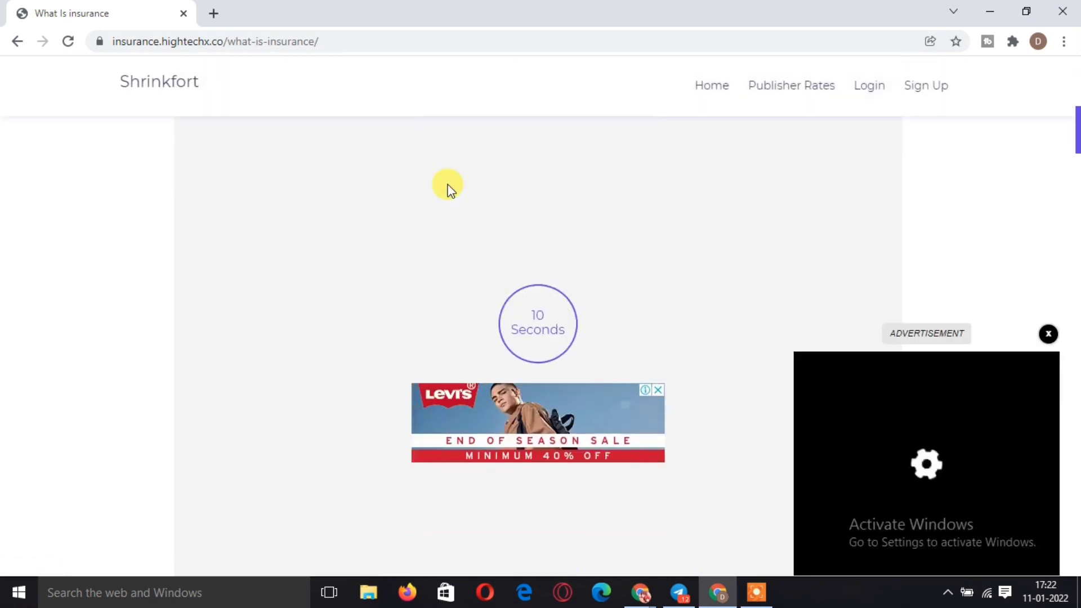